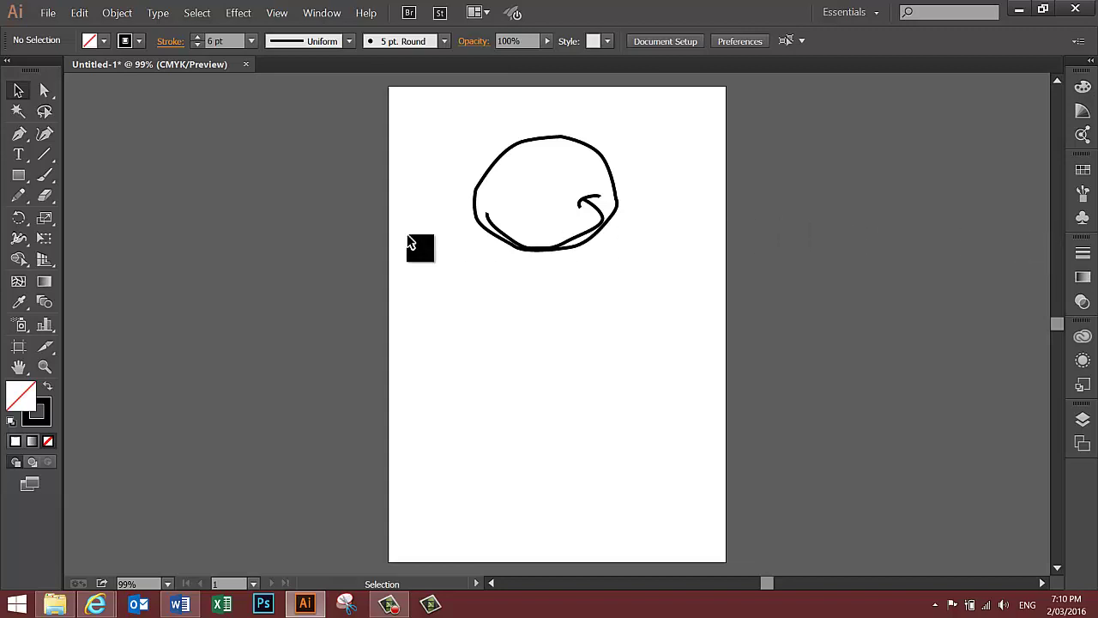
Open the Rectangle Tool flyout to reach the other shape tools
{"action": "left_click", "coordinate": [19, 175]}
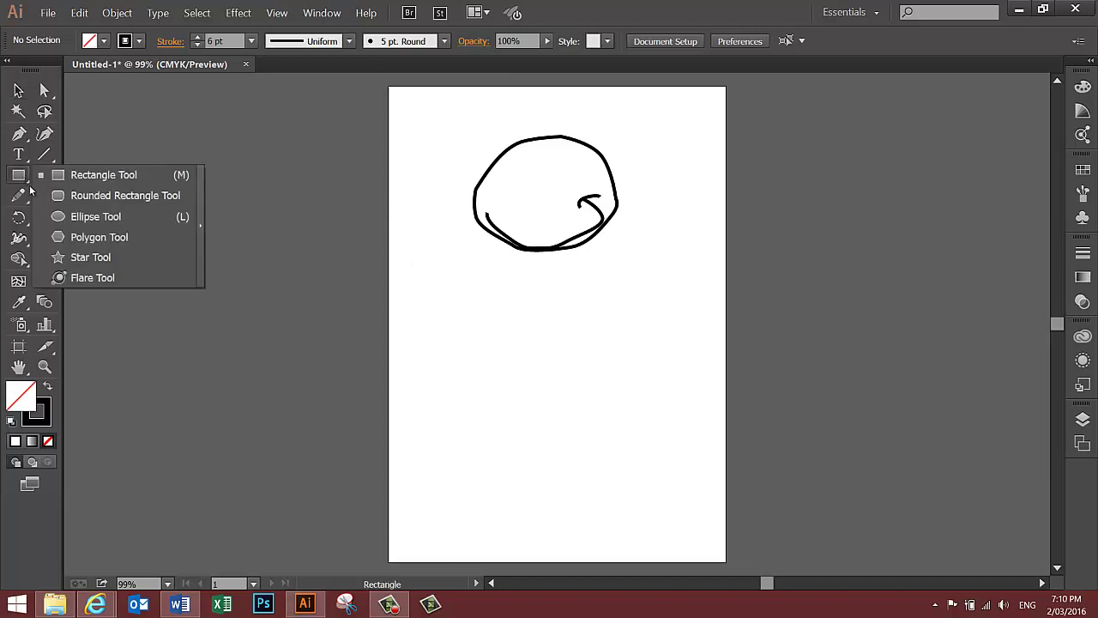
Draw a small circle at the artboard's upper left with the Ellipse Tool, replacing a first ellipse attempt
{"action": "left_click", "coordinate": [73, 218]}
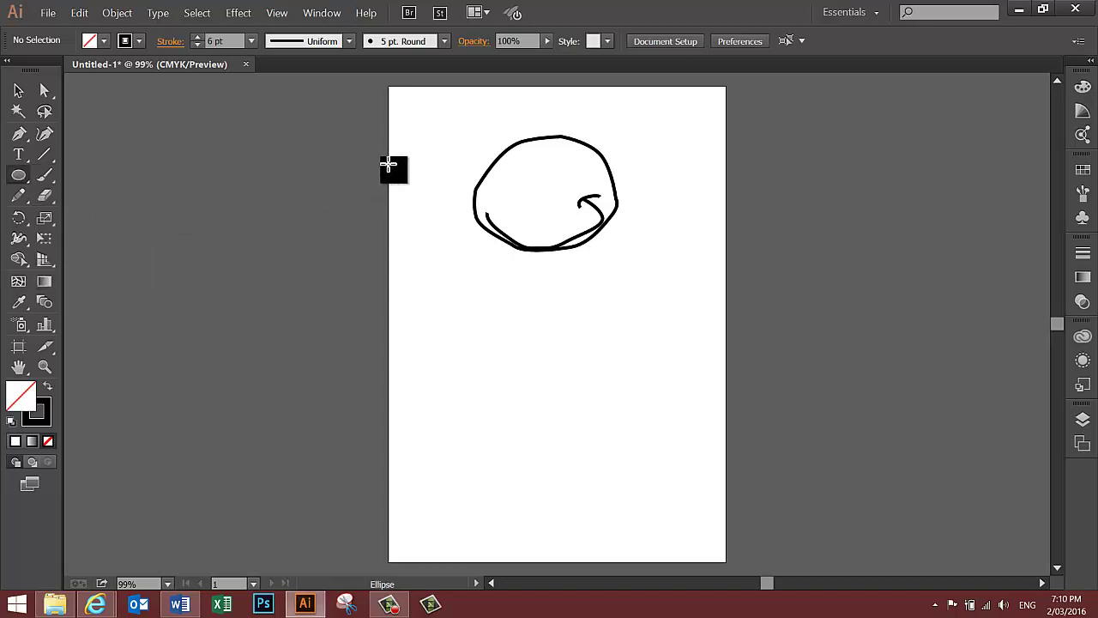
{"action": "left_click_drag", "start_coordinate": [423, 137], "coordinate": [478, 170]}
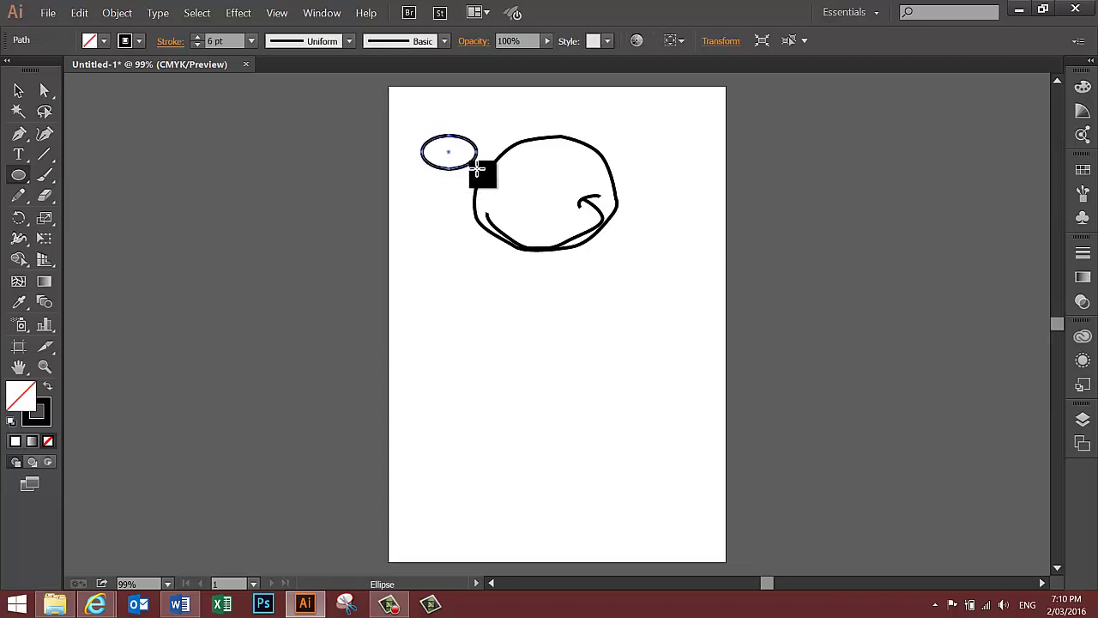
{"action": "key", "text": "ctrl+z"}
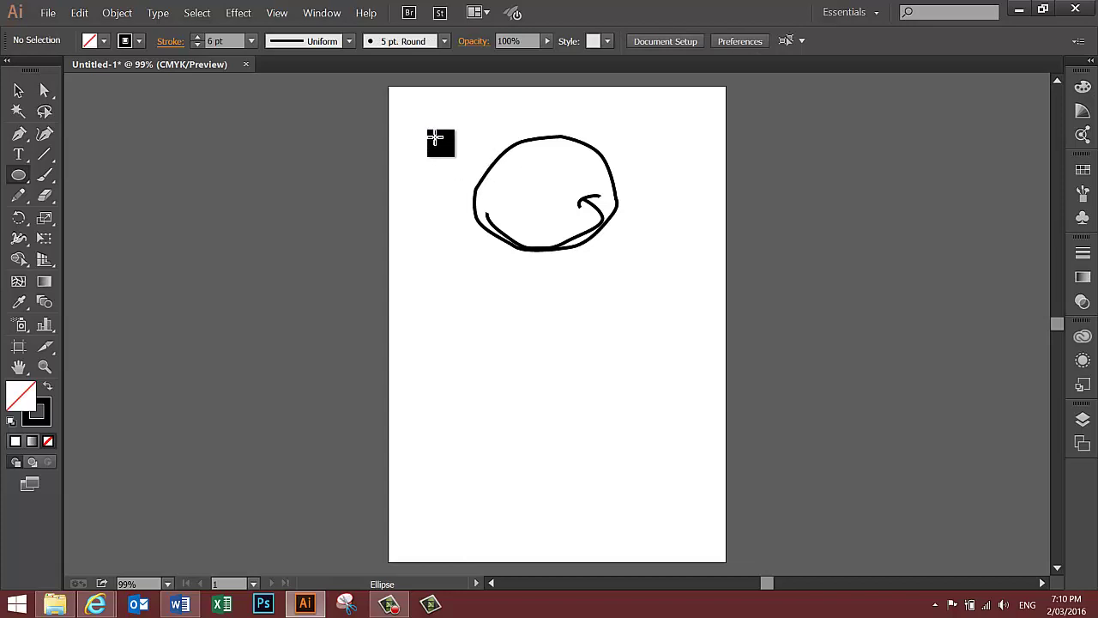
{"action": "left_click_drag", "start_coordinate": [421, 127], "coordinate": [458, 163]}
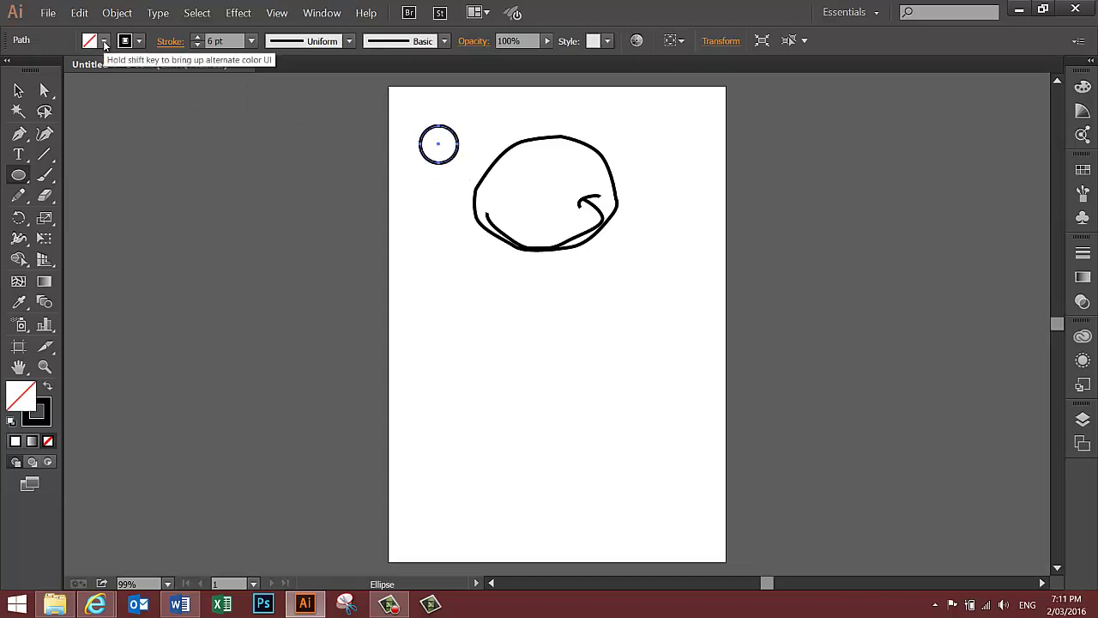
Fill the small circle white and move it onto the head's top-left edge
{"action": "left_click", "coordinate": [104, 44]}
{"action": "left_click", "coordinate": [37, 72]}
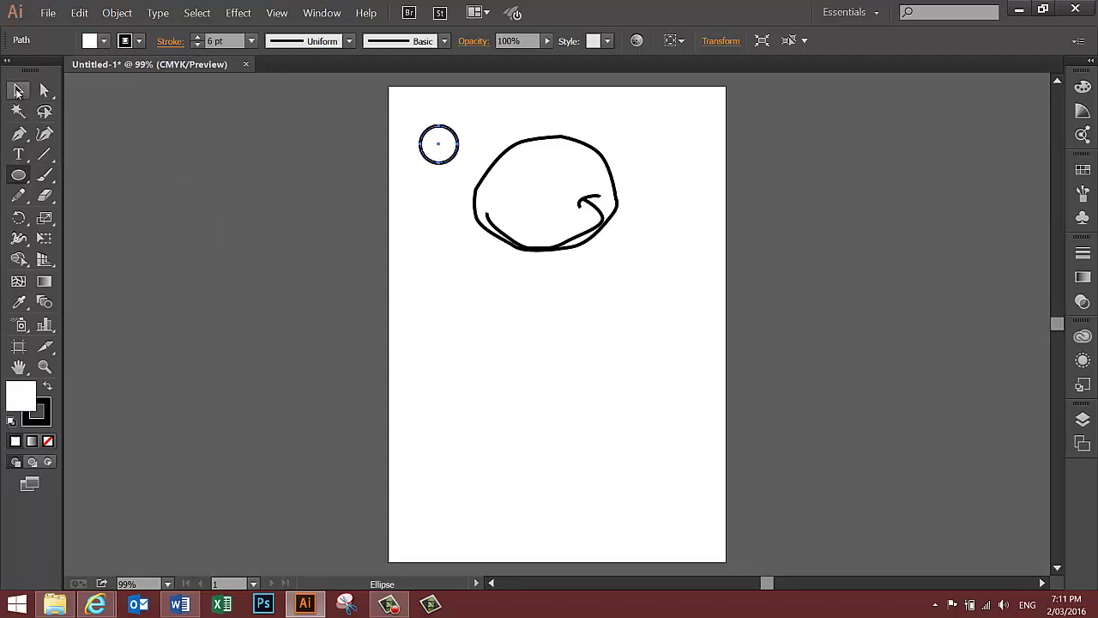
{"action": "left_click", "coordinate": [18, 91]}
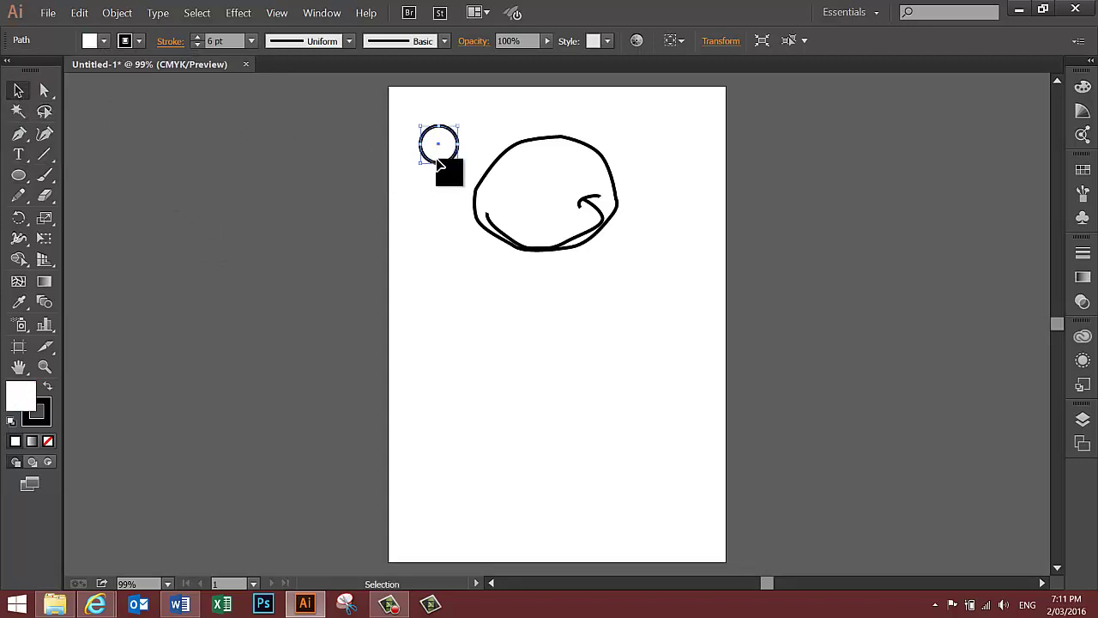
{"action": "left_click_drag", "start_coordinate": [437, 160], "coordinate": [523, 159]}
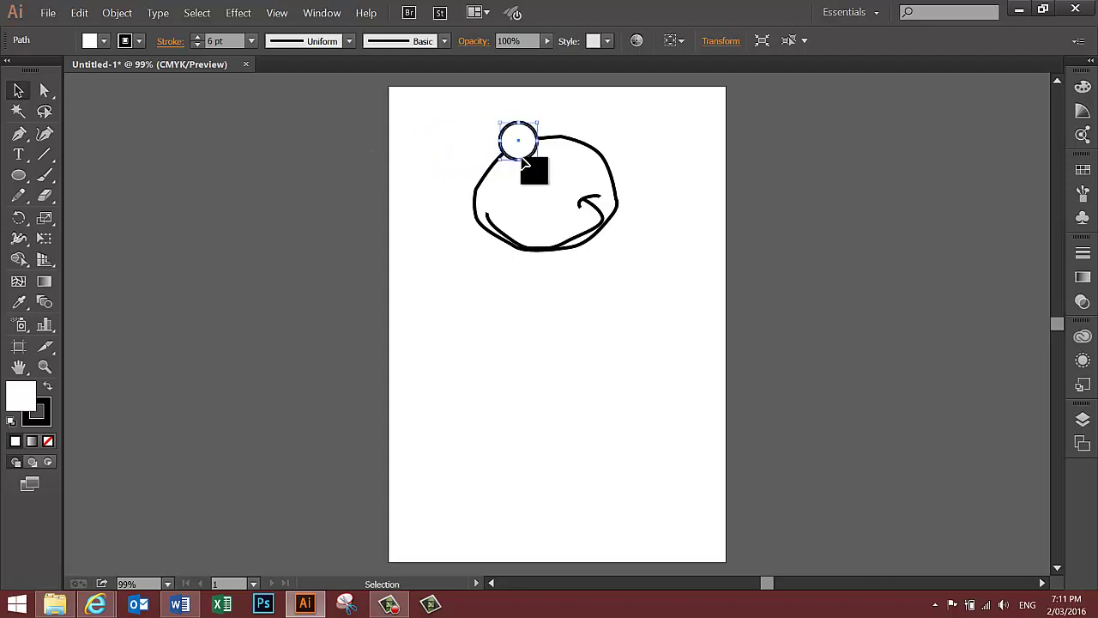
Copy the eye circle, deselect it, and paste a duplicate
{"action": "key", "text": "ctrl"}
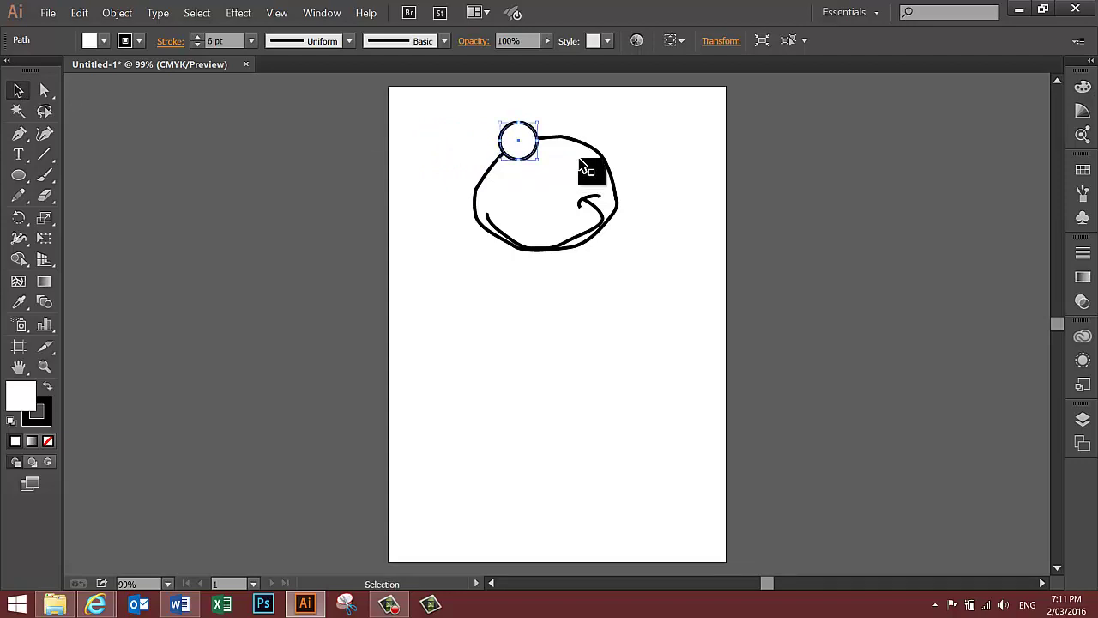
{"action": "left_click", "coordinate": [612, 139], "text": "ctrl"}
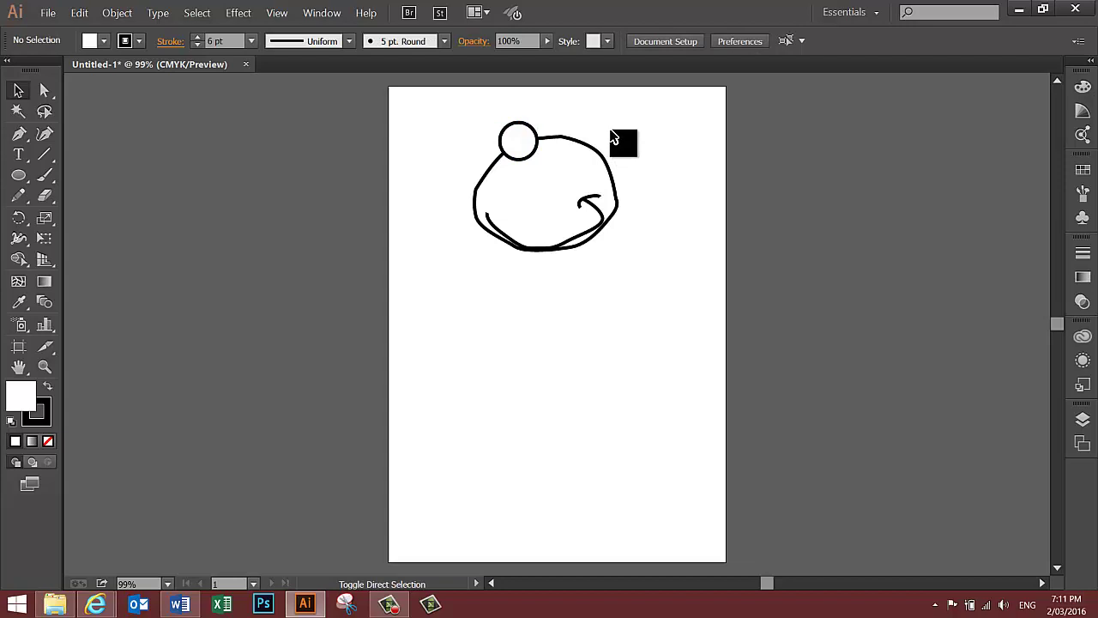
{"action": "key", "text": "ctrl"}
{"action": "key", "text": "ctrl+v"}
Drag the pasted circle beside the first eye on the head's top edge
{"action": "left_click_drag", "start_coordinate": [573, 305], "coordinate": [558, 125]}
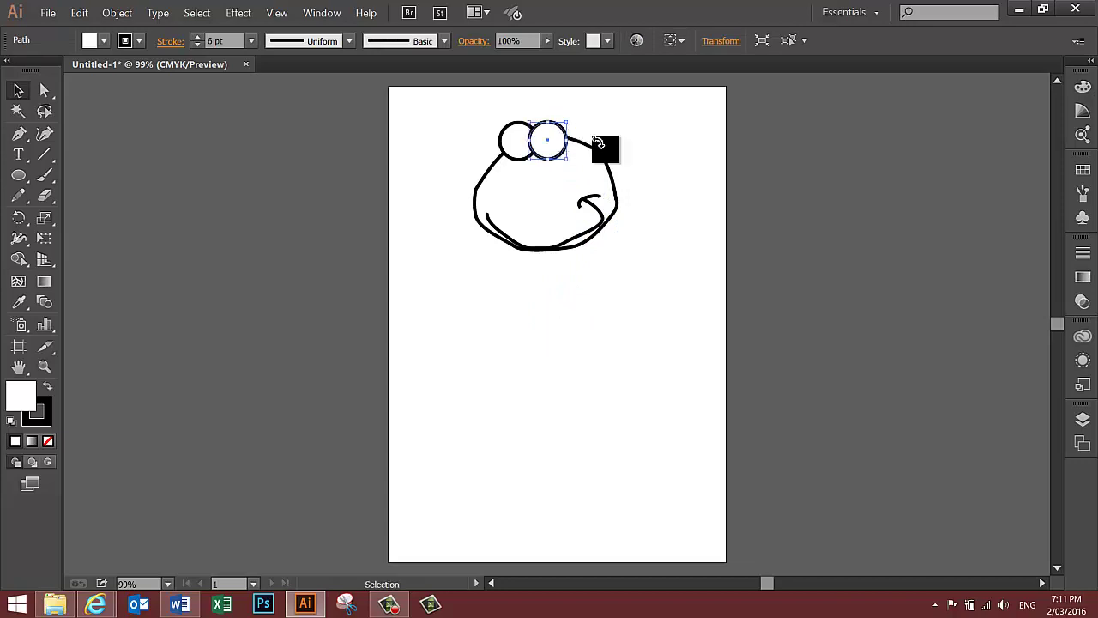
Fill the right eye circle pink (E56E6E) in the Color Picker, then select the left eye
{"action": "double_click", "coordinate": [19, 400]}
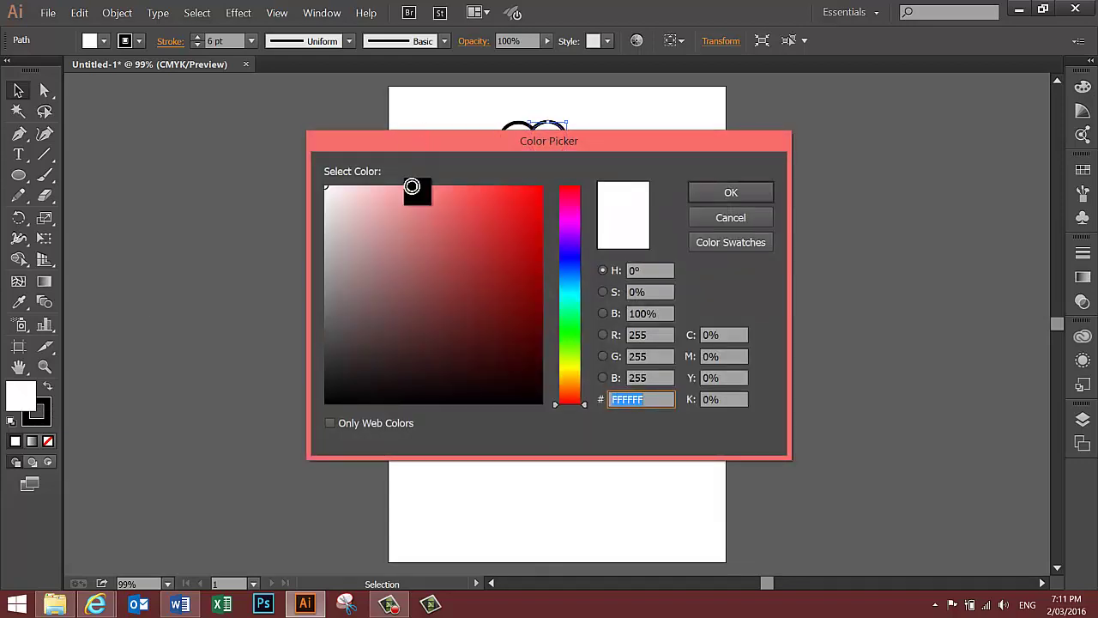
{"action": "left_click", "coordinate": [437, 207]}
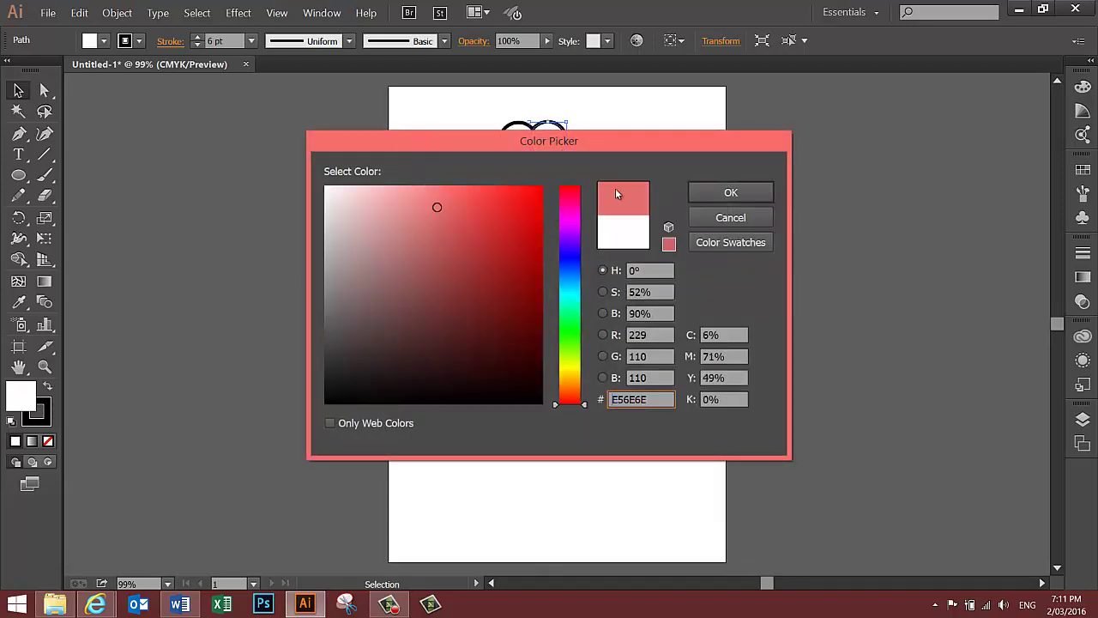
{"action": "left_click", "coordinate": [724, 192]}
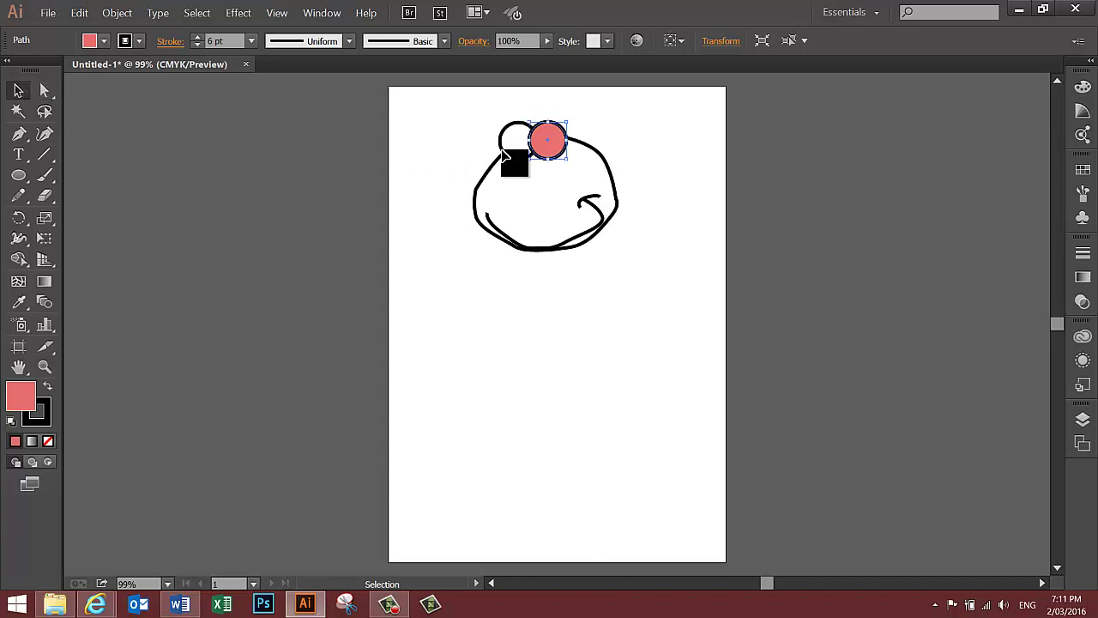
{"action": "left_click", "coordinate": [505, 154]}
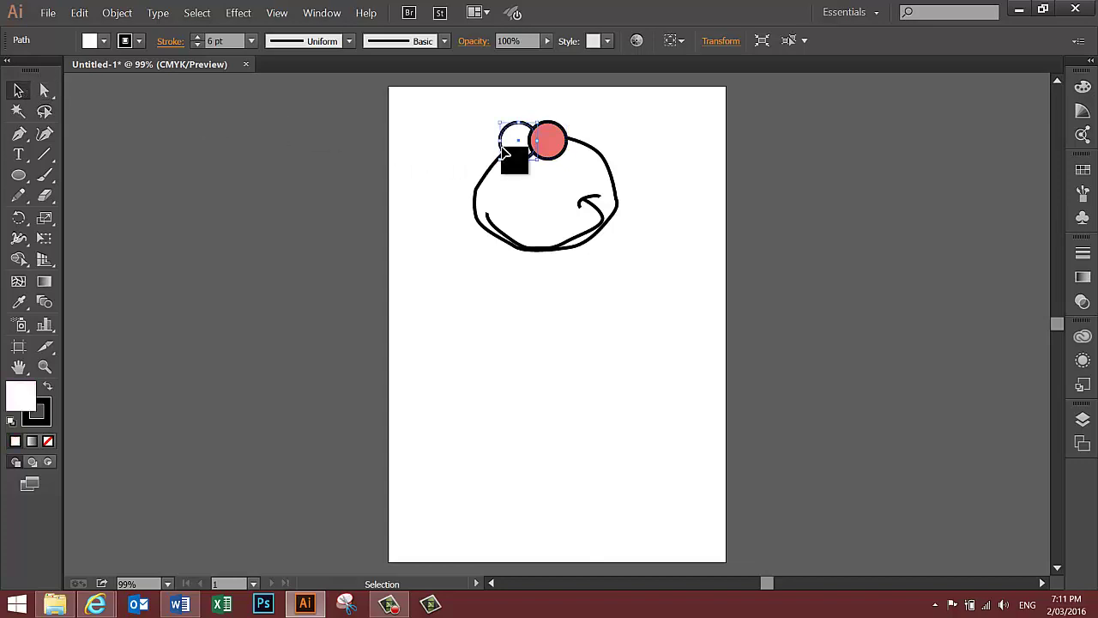
Sample the pink onto the left eye with the Eyedropper, then deselect and return to the Selection Tool
{"action": "left_click", "coordinate": [21, 302]}
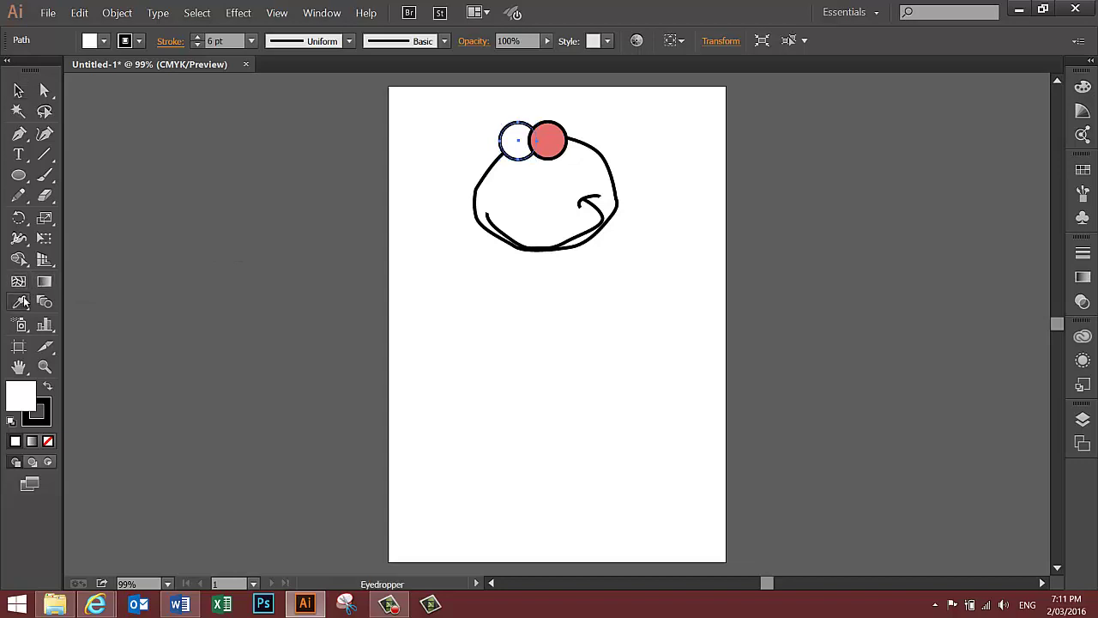
{"action": "left_click", "coordinate": [549, 135]}
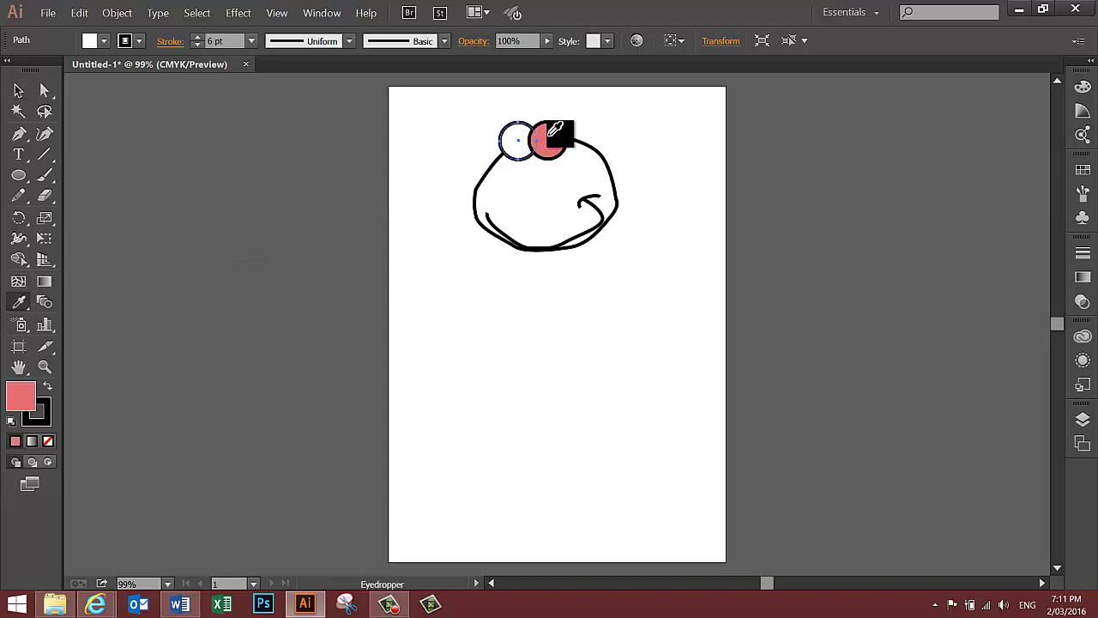
{"action": "left_click", "coordinate": [344, 150], "text": "ctrl"}
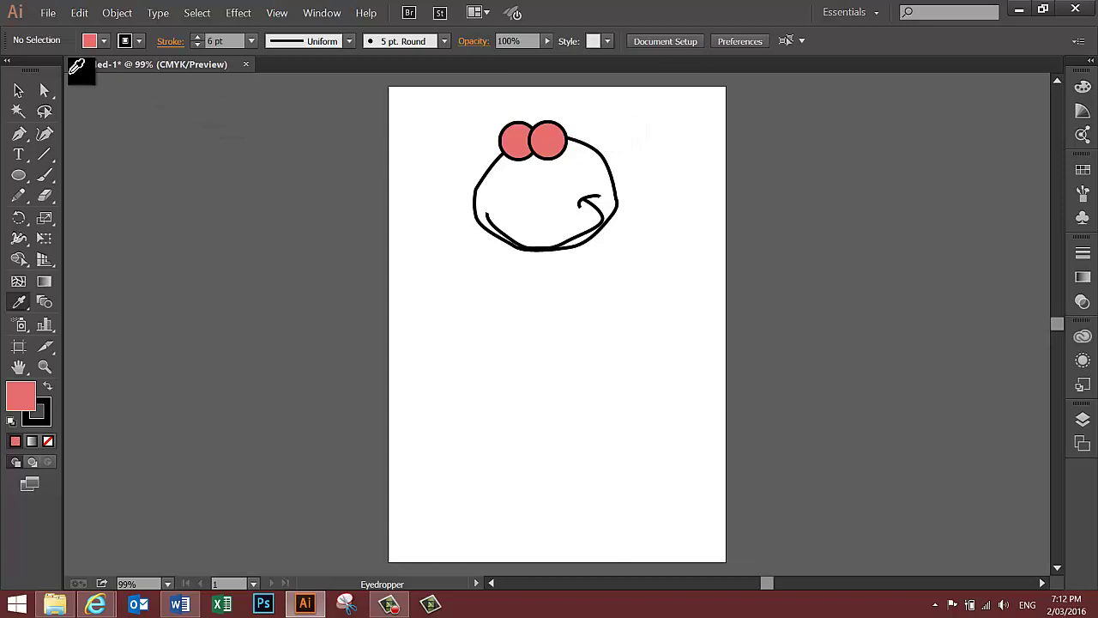
{"action": "left_click", "coordinate": [19, 91]}
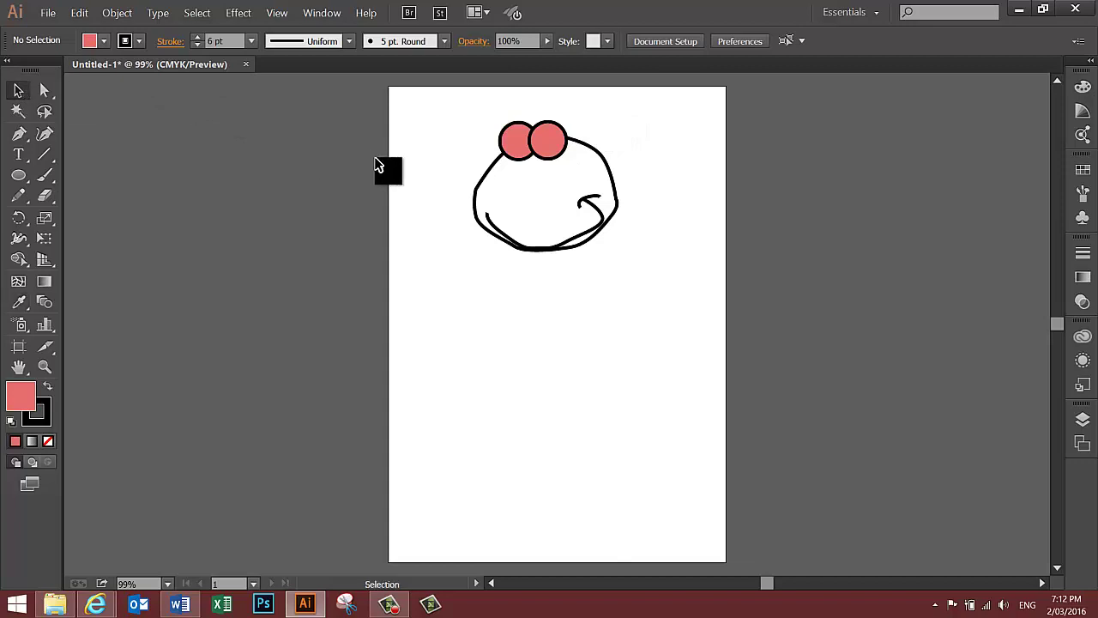
Select both eye circles and try a near-white fill from the Color Picker, then undo it
{"action": "left_click", "coordinate": [507, 157]}
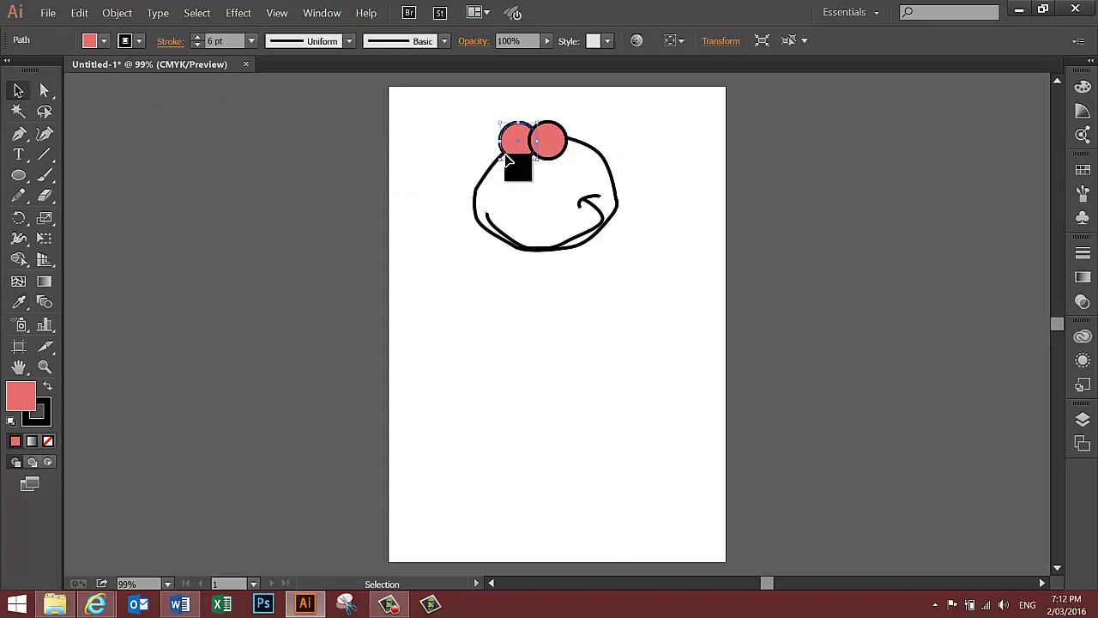
{"action": "left_click", "coordinate": [556, 160], "text": "shift"}
{"action": "left_click", "coordinate": [104, 41]}
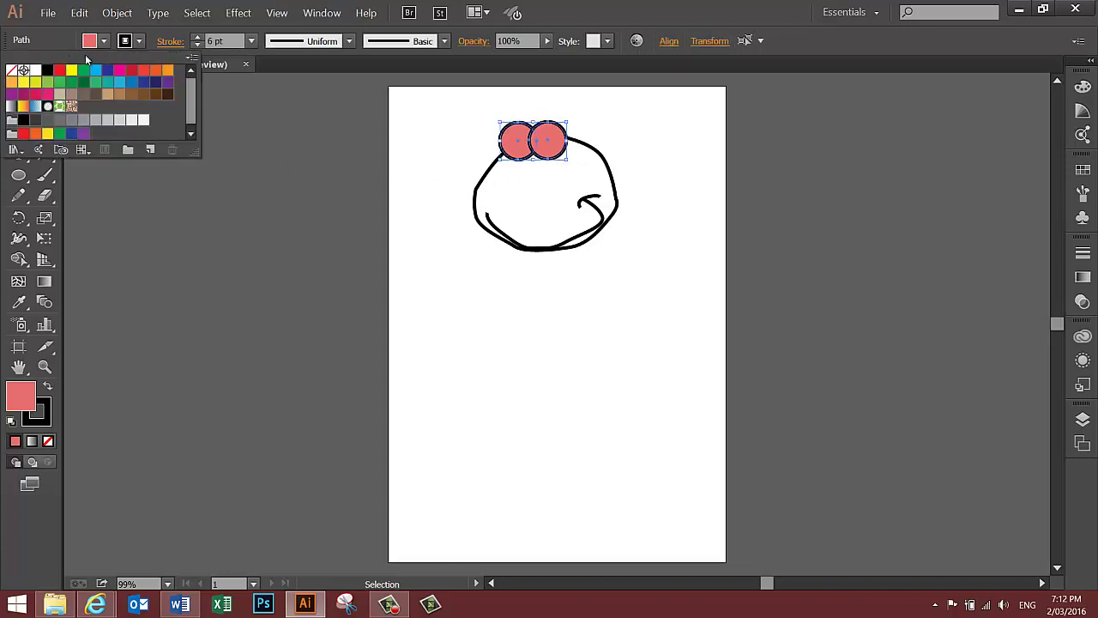
{"action": "double_click", "coordinate": [20, 395]}
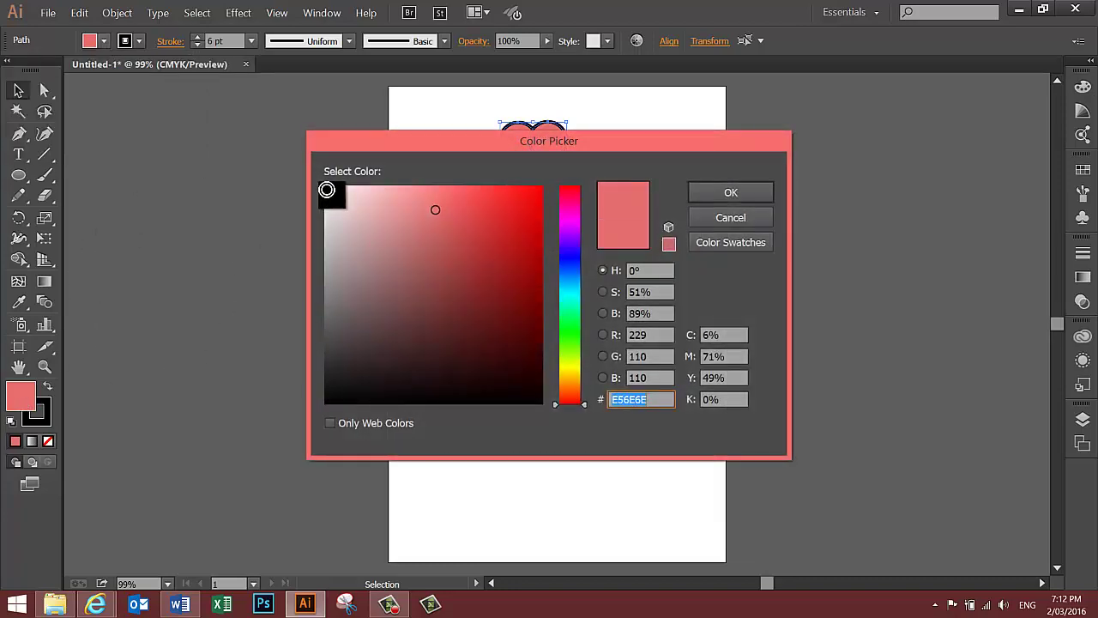
{"action": "left_click", "coordinate": [327, 189]}
{"action": "left_click", "coordinate": [712, 193]}
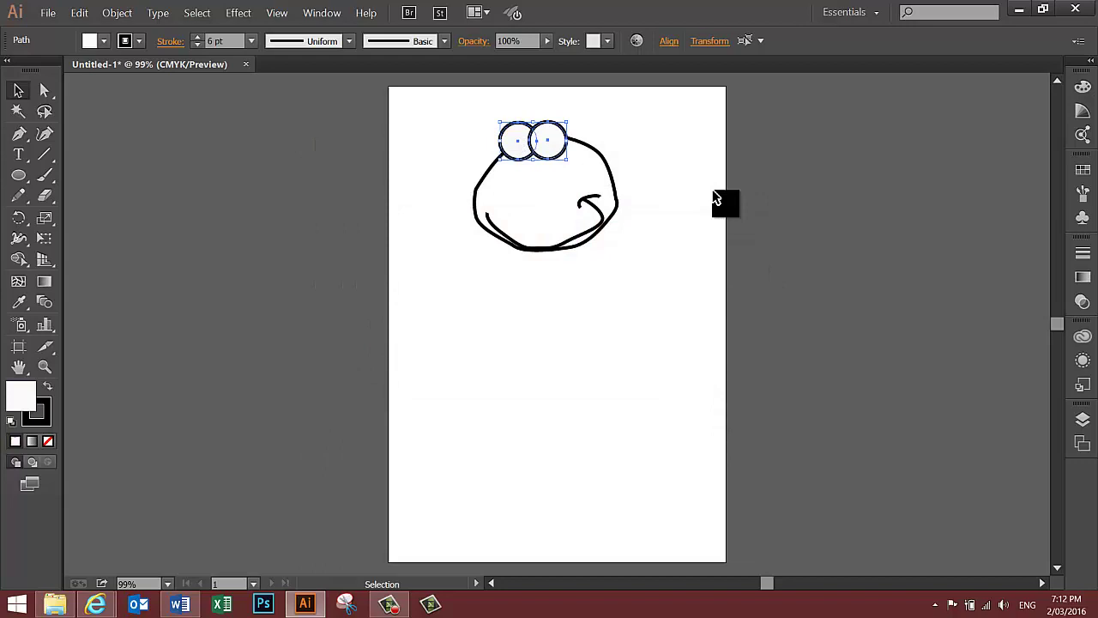
{"action": "key", "text": "ctrl+z"}
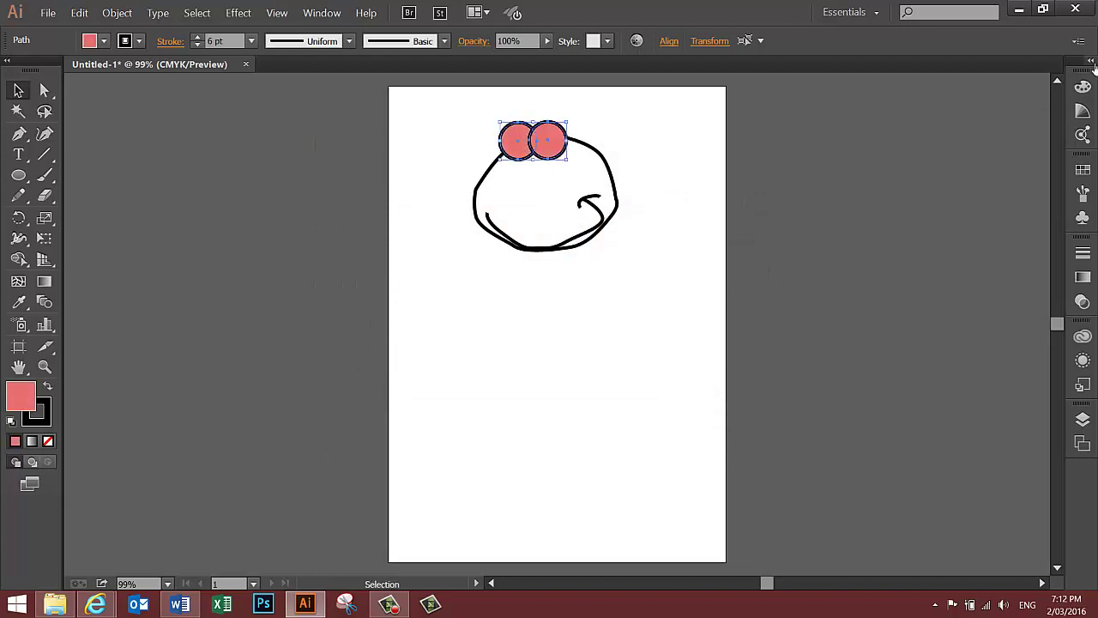
Fill both eye circles with pure white from the Swatches panel
{"action": "left_click", "coordinate": [1084, 88]}
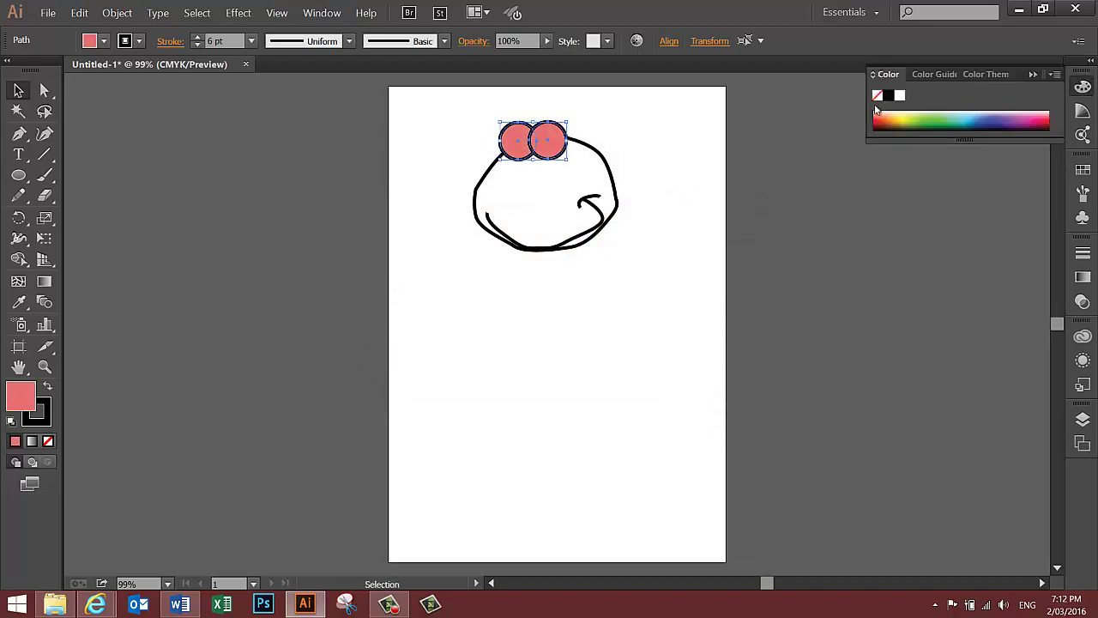
{"action": "left_click", "coordinate": [901, 98]}
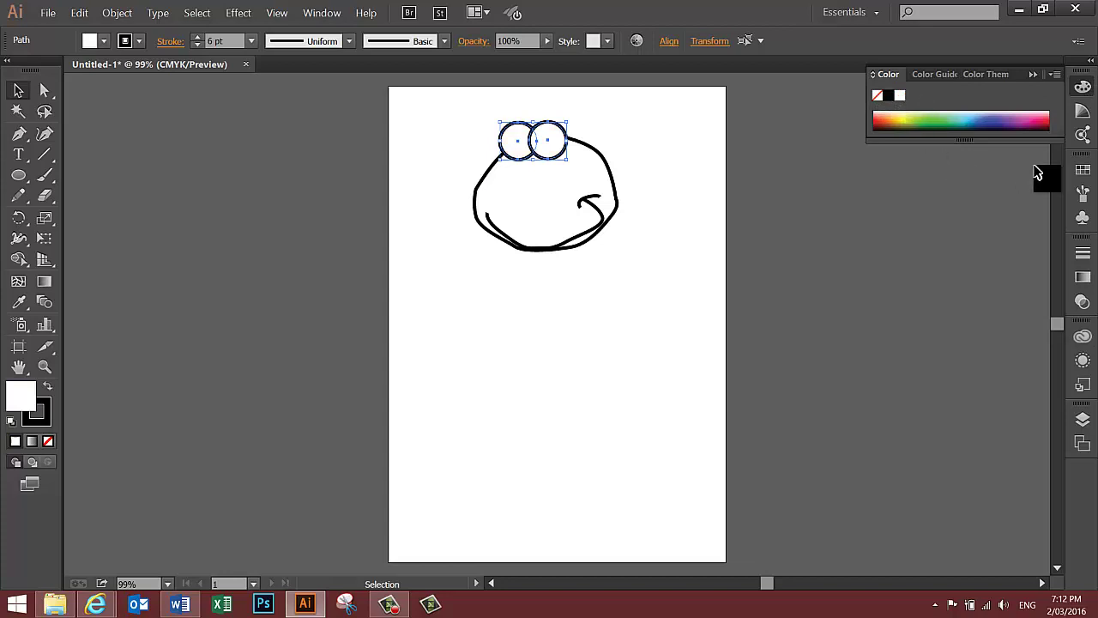
{"action": "key", "text": "ctrl+z"}
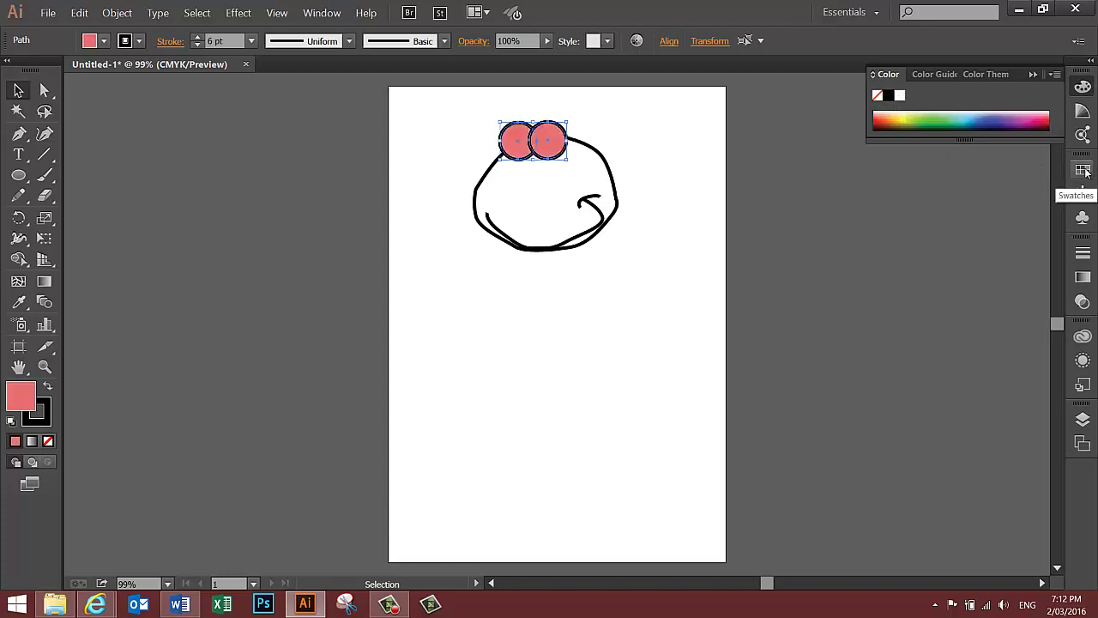
{"action": "left_click", "coordinate": [1085, 173]}
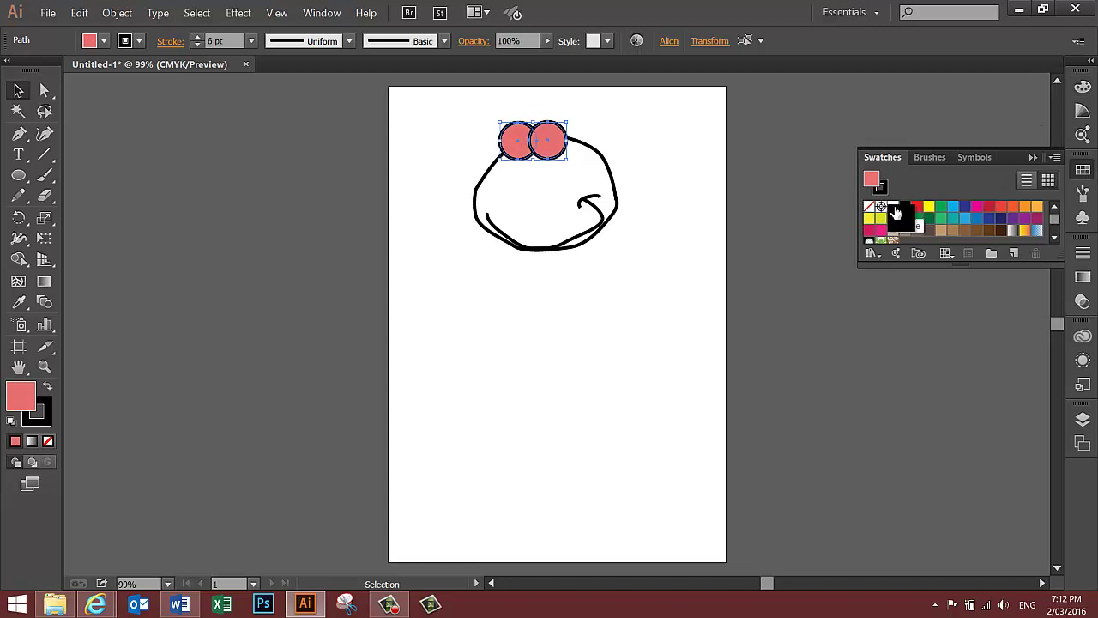
{"action": "left_click", "coordinate": [894, 207]}
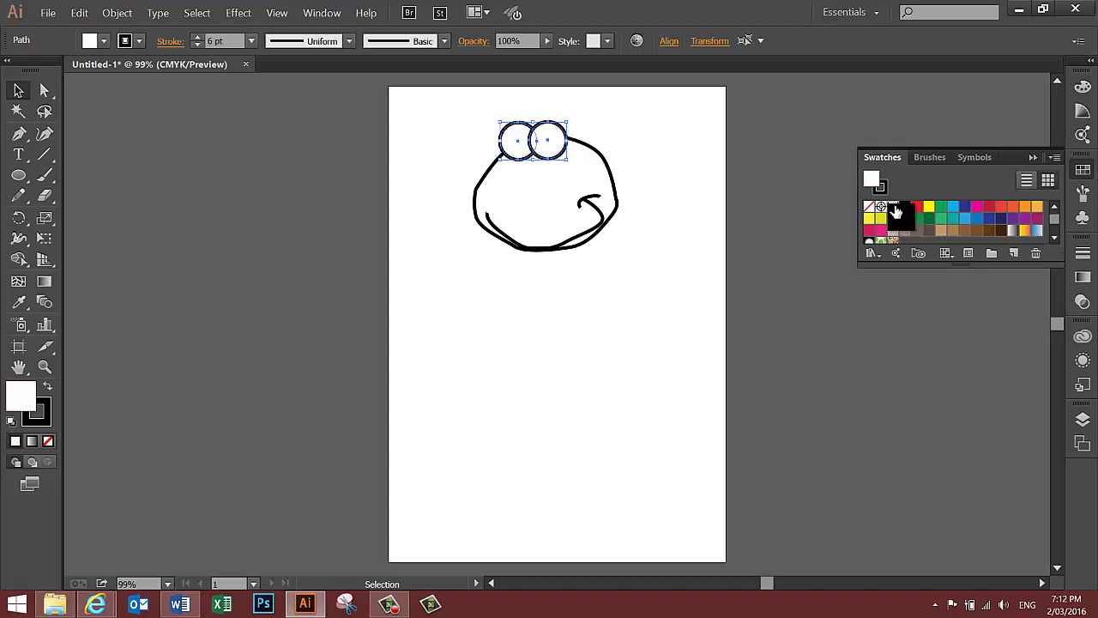
{"action": "mouse_move", "coordinate": [896, 210]}
{"action": "left_mouse_down"}
{"action": "mouse_move", "coordinate": [743, 149]}
{"action": "mouse_move", "coordinate": [321, 321]}
{"action": "mouse_move", "coordinate": [858, 125]}
{"action": "mouse_move", "coordinate": [1012, 133]}
{"action": "mouse_move", "coordinate": [1030, 146]}
{"action": "mouse_move", "coordinate": [923, 199]}
{"action": "mouse_move", "coordinate": [682, 151]}
{"action": "mouse_move", "coordinate": [510, 218]}
{"action": "mouse_move", "coordinate": [568, 135]}
{"action": "left_mouse_up"}
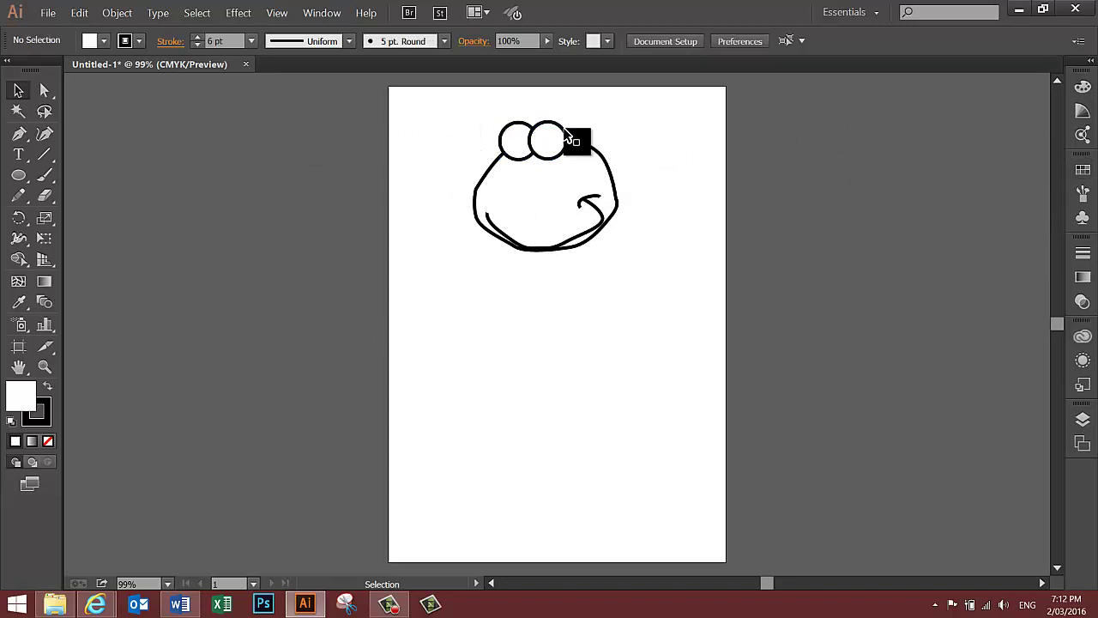
With nothing selected, set the current fill to the black swatch from the Control panel Fill menu
{"action": "left_click_drag", "start_coordinate": [564, 129], "coordinate": [519, 149]}
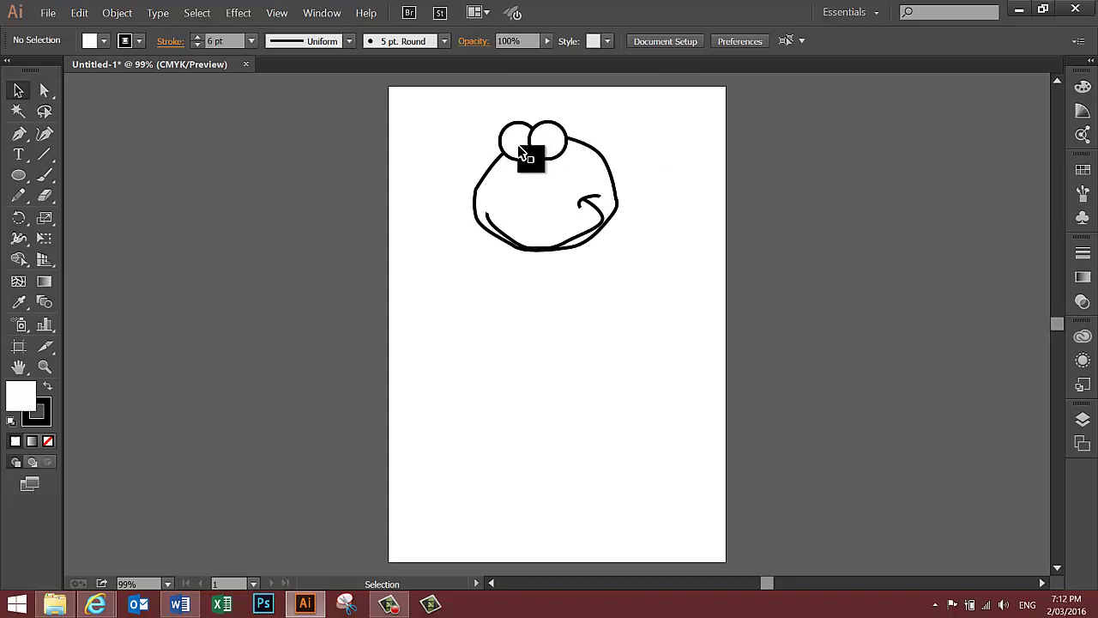
{"action": "left_click_drag", "start_coordinate": [149, 138], "coordinate": [17, 343]}
{"action": "left_click", "coordinate": [91, 41]}
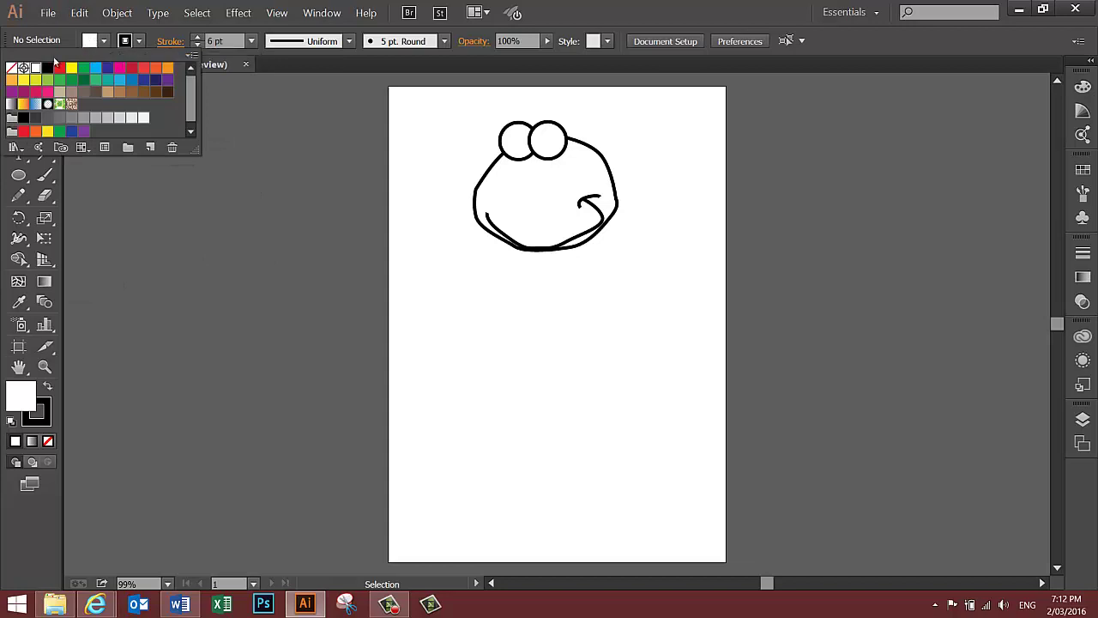
{"action": "left_click_drag", "start_coordinate": [38, 72], "coordinate": [90, 65]}
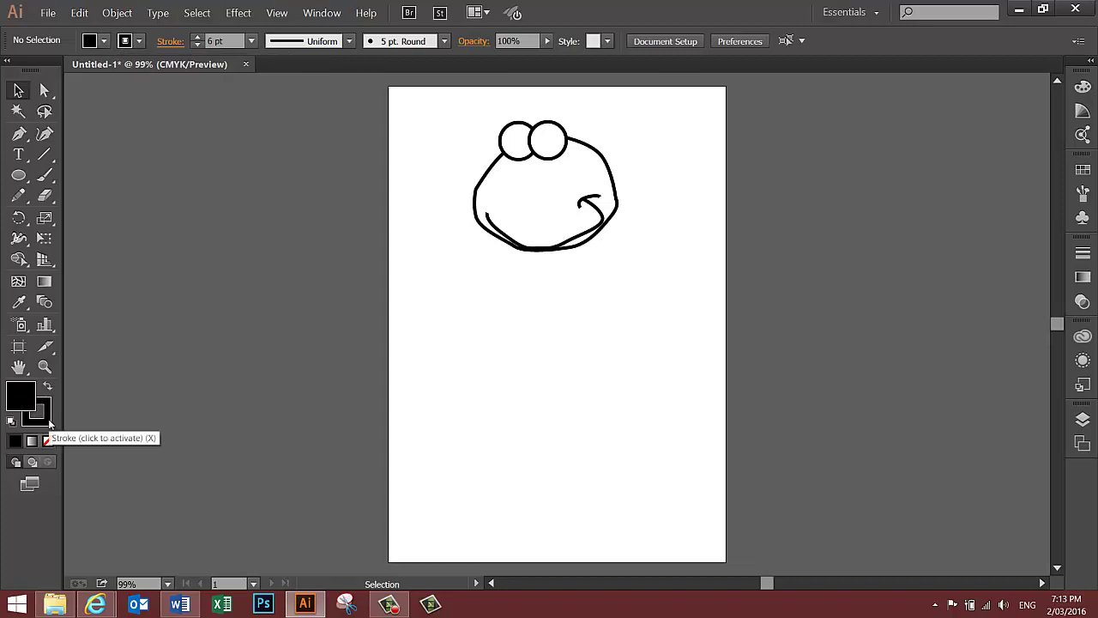
{"action": "mouse_move", "coordinate": [58, 427]}
{"action": "left_mouse_down"}
{"action": "mouse_move", "coordinate": [252, 245]}
{"action": "mouse_move", "coordinate": [557, 144]}
{"action": "mouse_move", "coordinate": [417, 137]}
{"action": "mouse_move", "coordinate": [361, 149]}
{"action": "mouse_move", "coordinate": [43, 132]}
{"action": "left_mouse_up"}
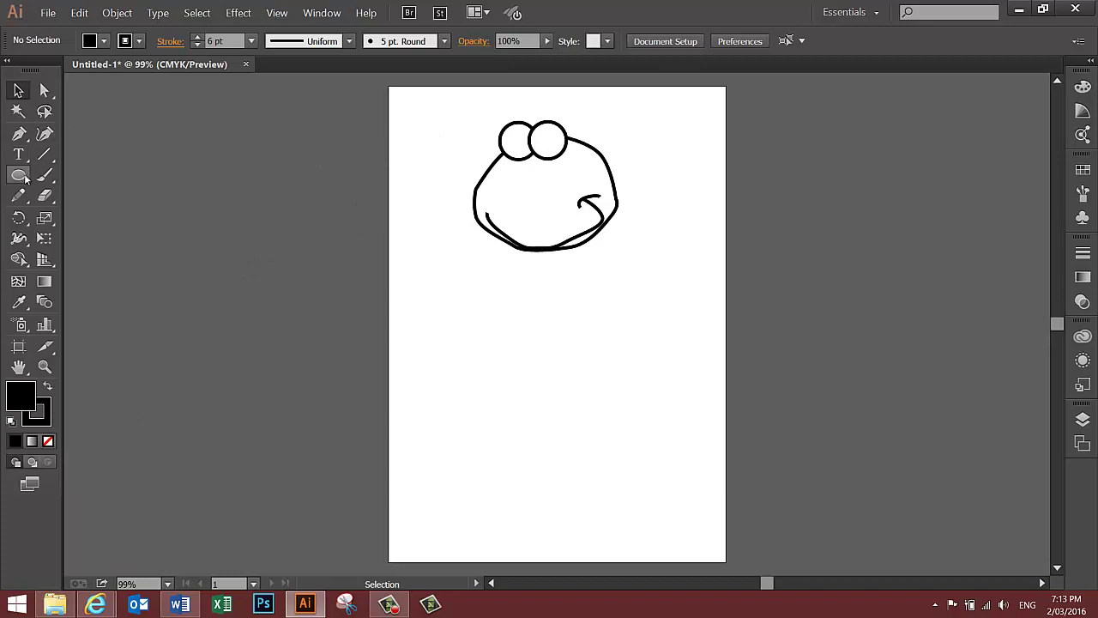
Draw a black oval pupil with the Ellipse Tool and nudge it into position
{"action": "left_click", "coordinate": [19, 175]}
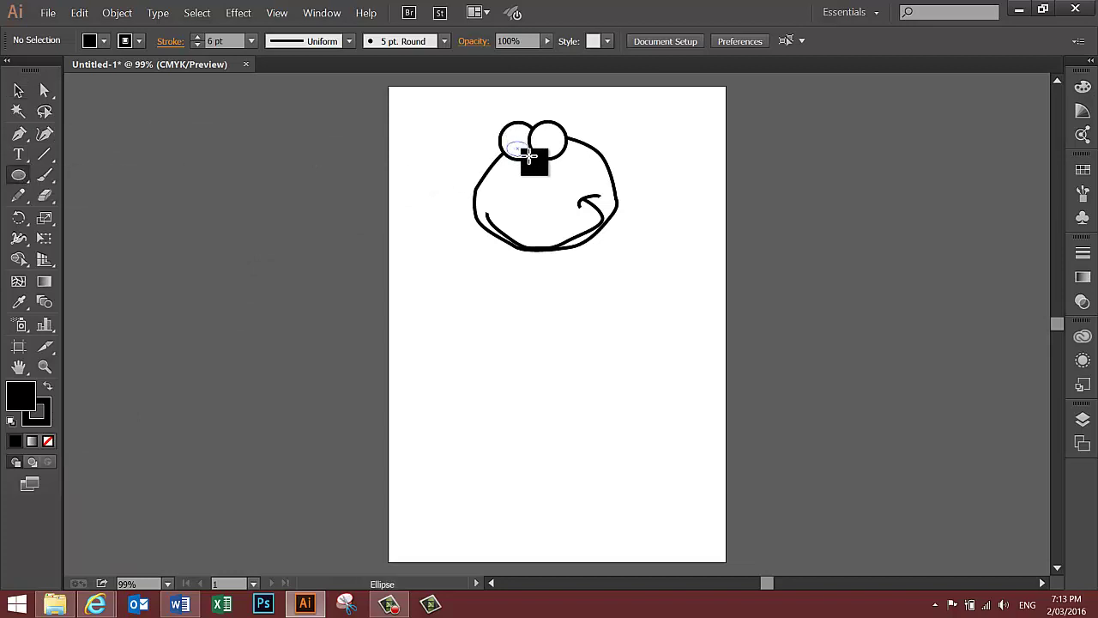
{"action": "left_click_drag", "start_coordinate": [506, 142], "coordinate": [564, 157]}
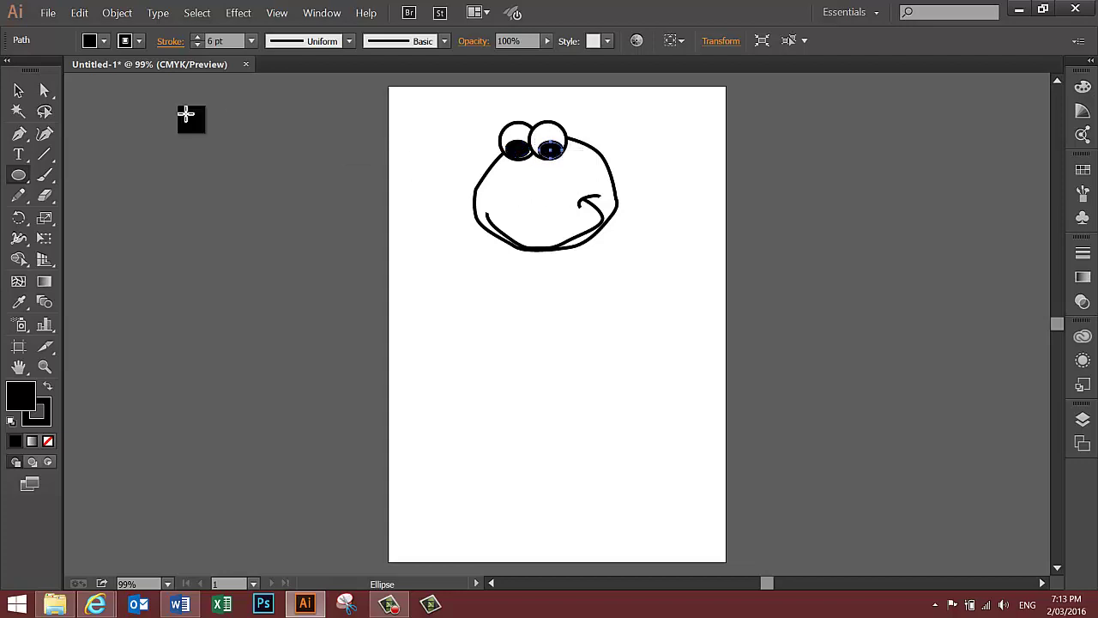
{"action": "left_click", "coordinate": [18, 90]}
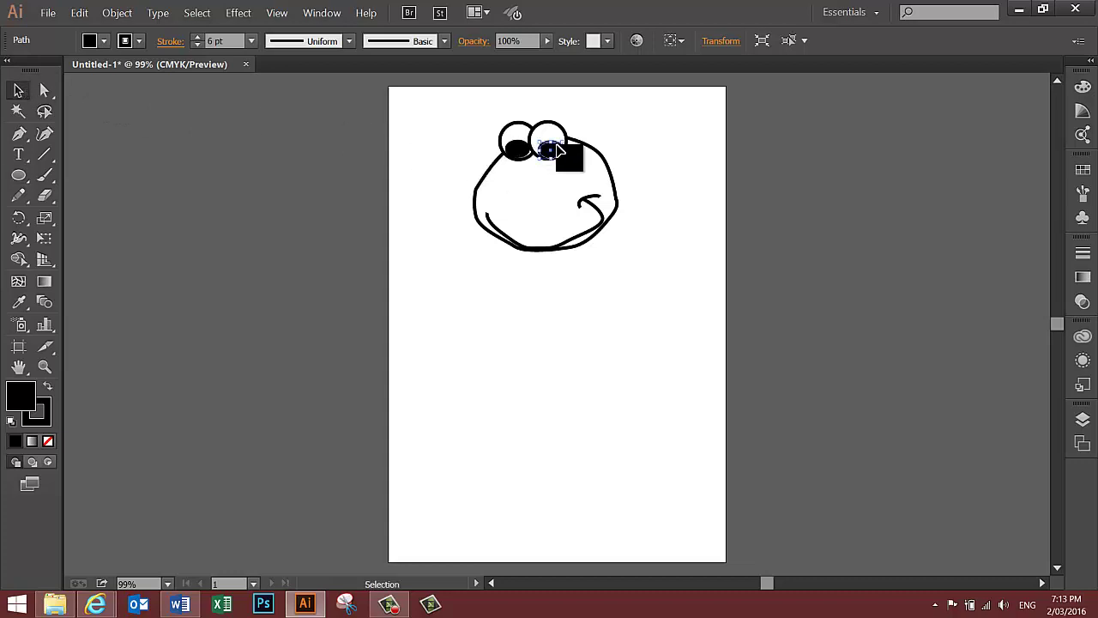
{"action": "left_click_drag", "start_coordinate": [558, 151], "coordinate": [519, 149]}
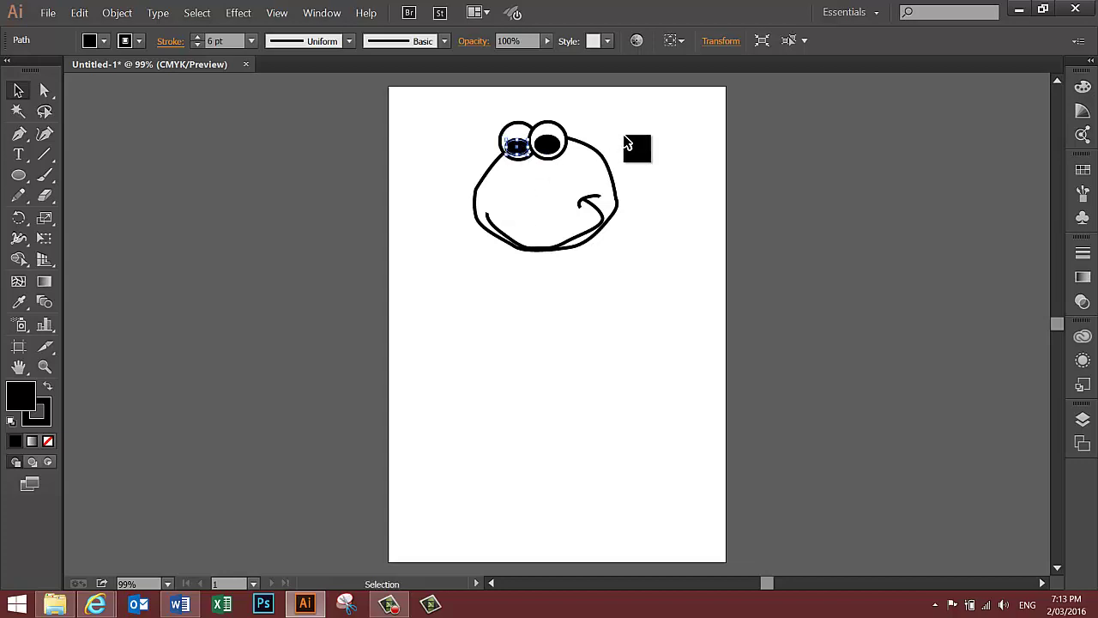
Move the pupil into the right eye and paste a copy of it
{"action": "left_click", "coordinate": [632, 142]}
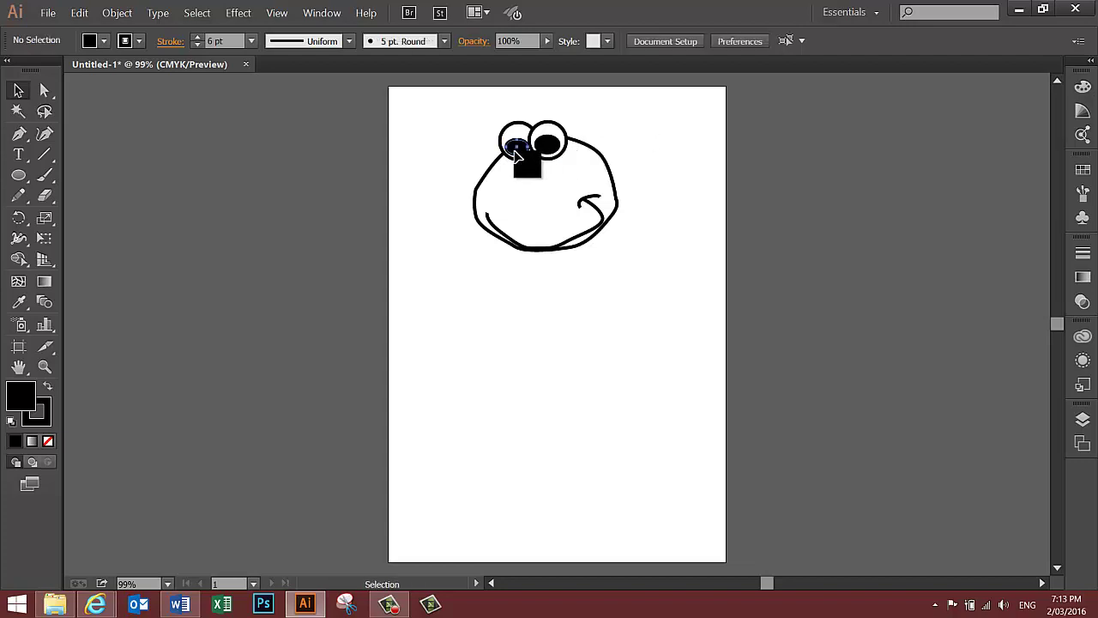
{"action": "left_click_drag", "start_coordinate": [517, 153], "coordinate": [542, 150]}
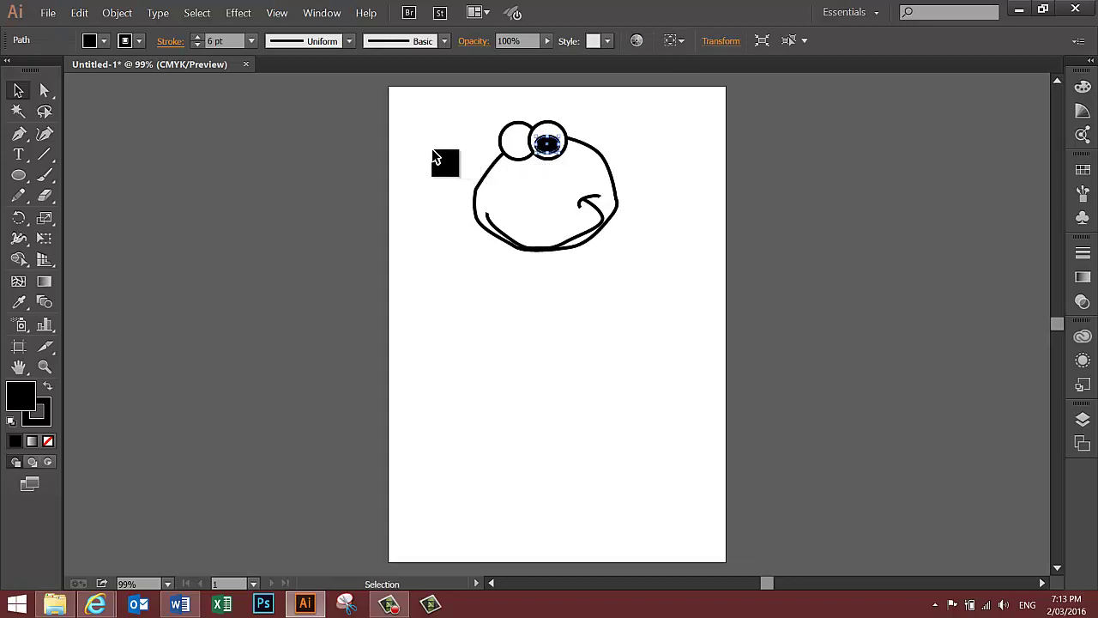
{"action": "key", "text": "ctrl+shift+a"}
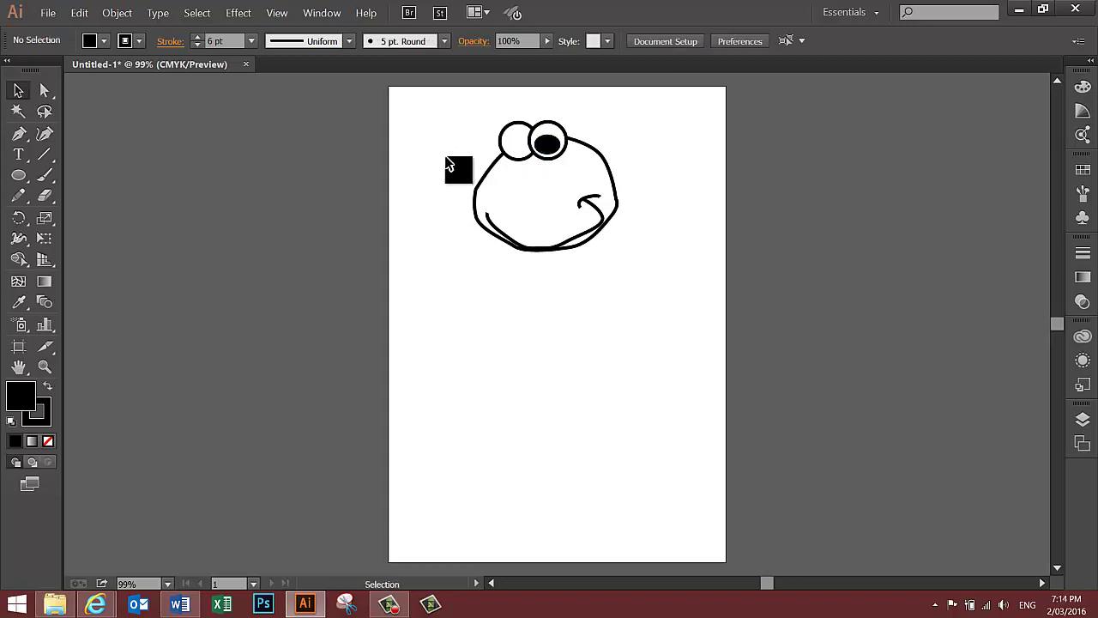
{"action": "key", "text": "ctrl+v"}
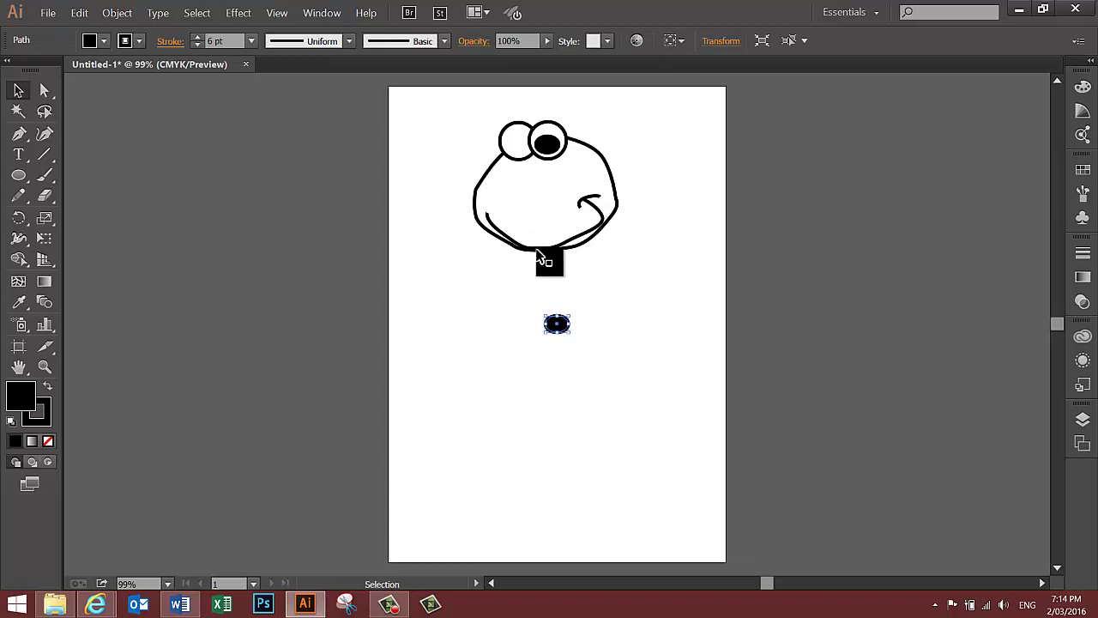
Place the pasted pupil in the left eye and bring it in front of the white fill
{"action": "left_click_drag", "start_coordinate": [559, 319], "coordinate": [520, 147]}
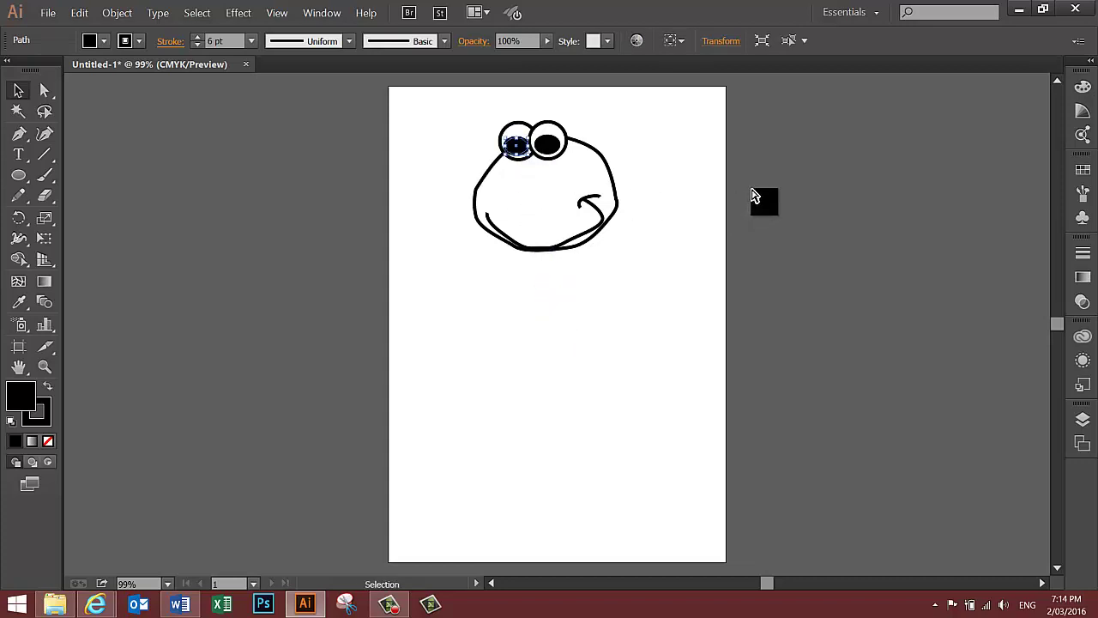
{"action": "key", "text": "ctrl+bracketleft"}
{"action": "key", "text": "ctrl+bracketright"}
{"action": "left_click", "coordinate": [745, 200]}
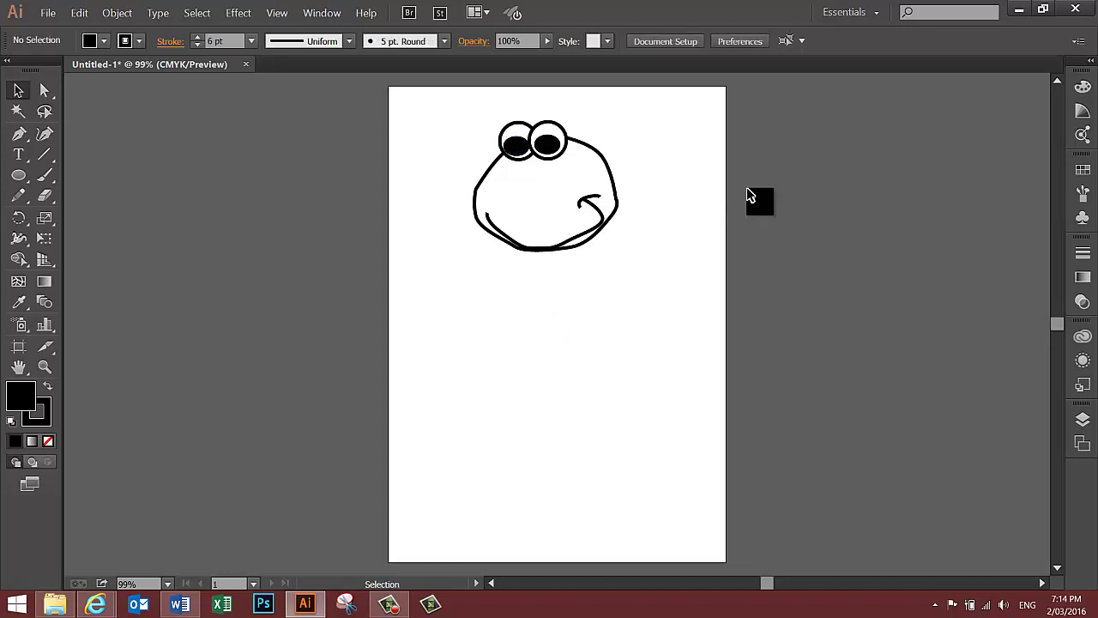
Change the current fill colour from black to white using the Control panel's Fill swatches
{"action": "left_click", "coordinate": [103, 40]}
{"action": "left_click", "coordinate": [36, 69]}
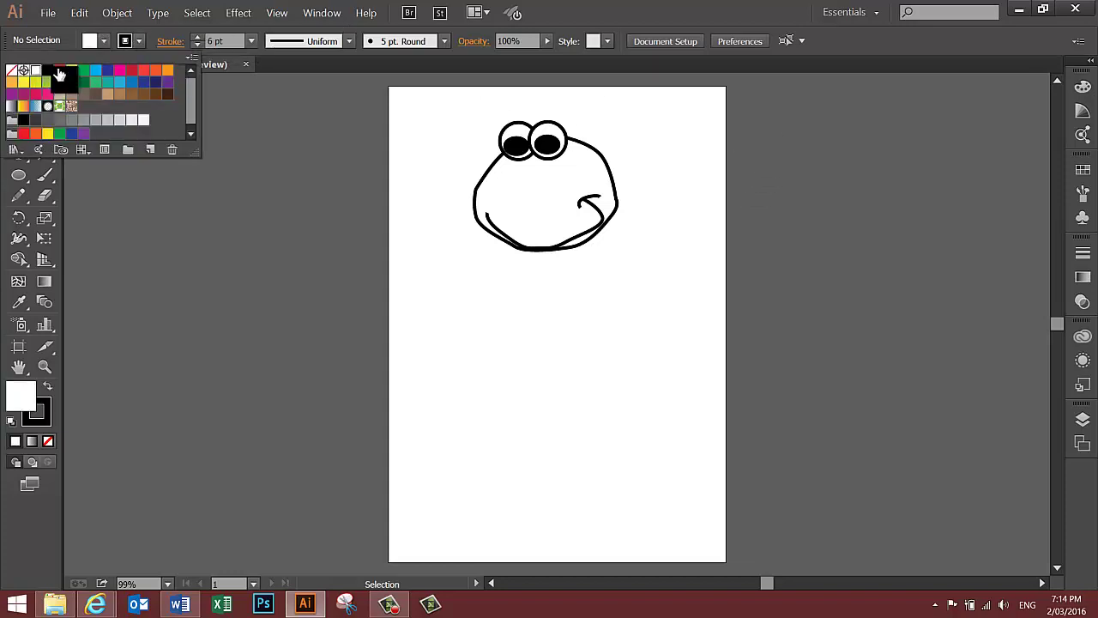
{"action": "left_click", "coordinate": [140, 43]}
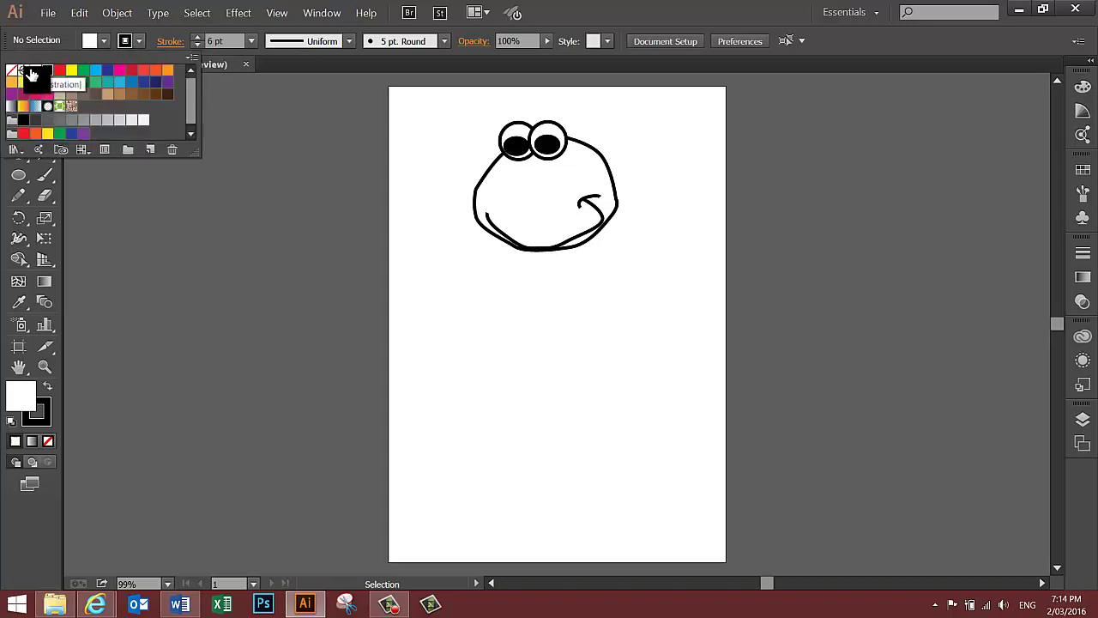
{"action": "left_click_drag", "start_coordinate": [36, 73], "coordinate": [410, 196]}
{"action": "left_click_drag", "start_coordinate": [327, 225], "coordinate": [258, 247]}
{"action": "left_click_drag", "start_coordinate": [59, 358], "coordinate": [90, 374]}
Zoom in on the frog's eyes and draw a small white circle inside the left and right pupils
{"action": "left_click", "coordinate": [46, 366]}
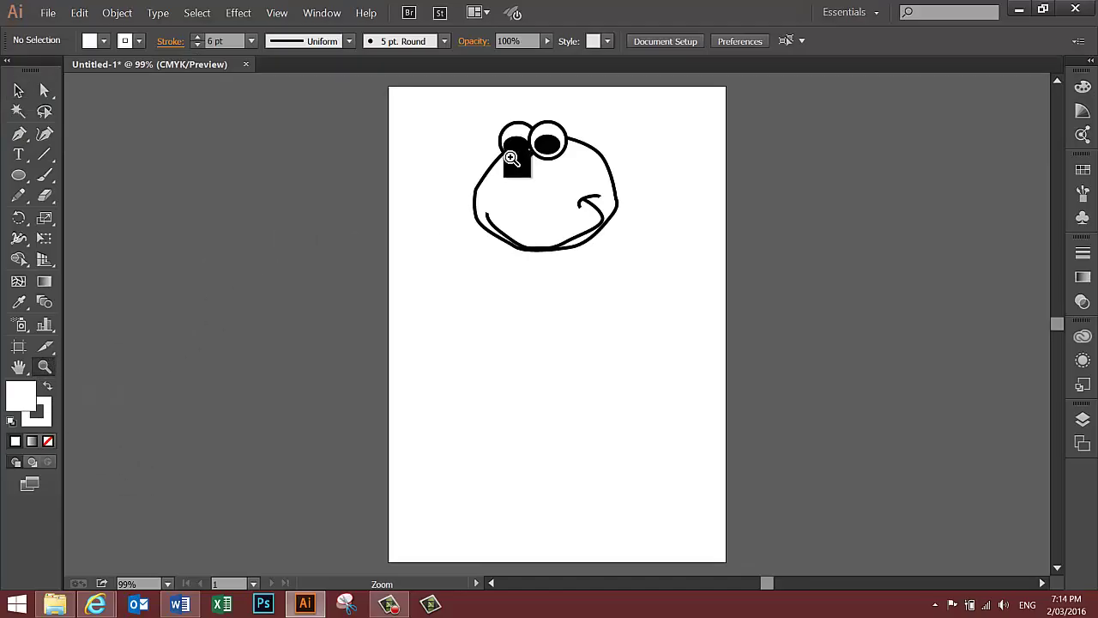
{"action": "left_click_drag", "start_coordinate": [471, 113], "coordinate": [603, 179]}
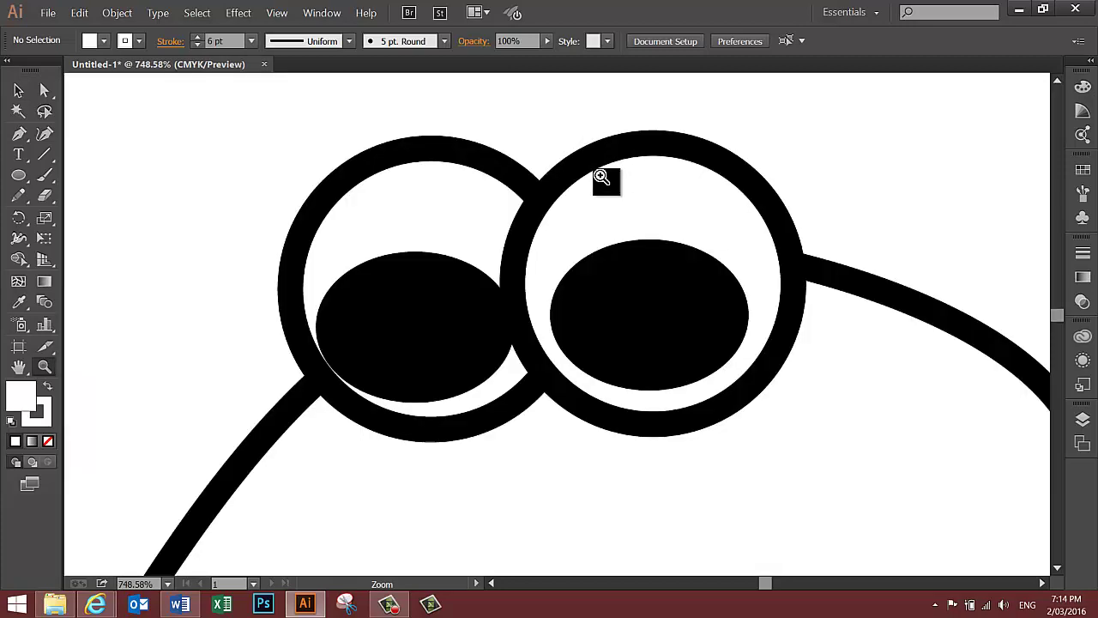
{"action": "left_click", "coordinate": [18, 177]}
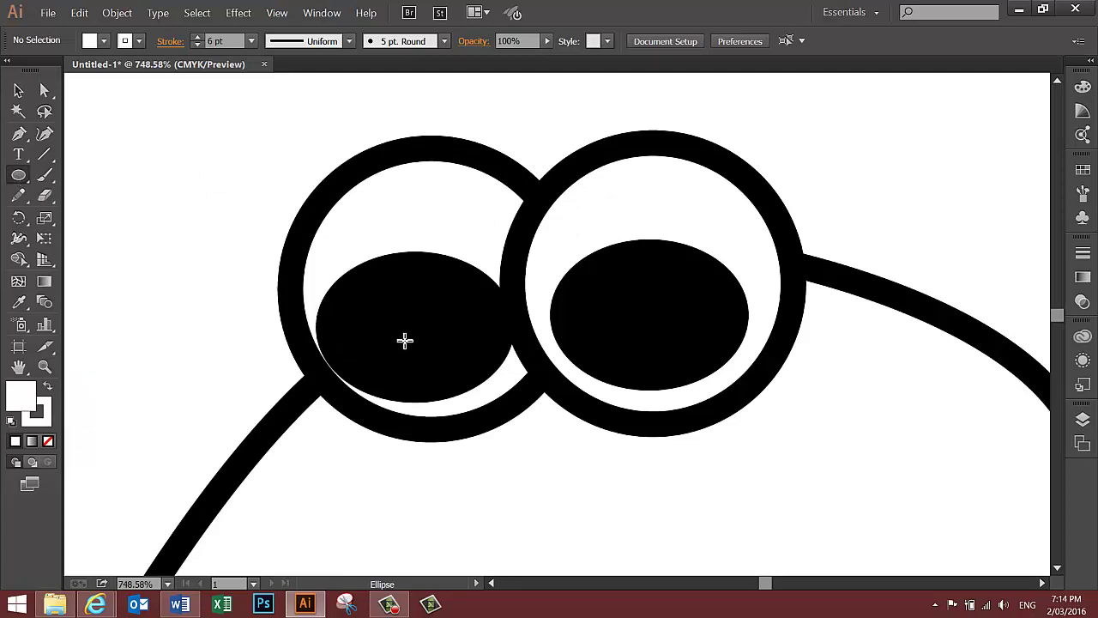
{"action": "mouse_move", "coordinate": [430, 321]}
{"action": "left_mouse_down"}
{"action": "mouse_move", "coordinate": [451, 369]}
{"action": "mouse_move", "coordinate": [477, 371]}
{"action": "left_mouse_up"}
{"action": "left_click_drag", "start_coordinate": [650, 295], "coordinate": [687, 357]}
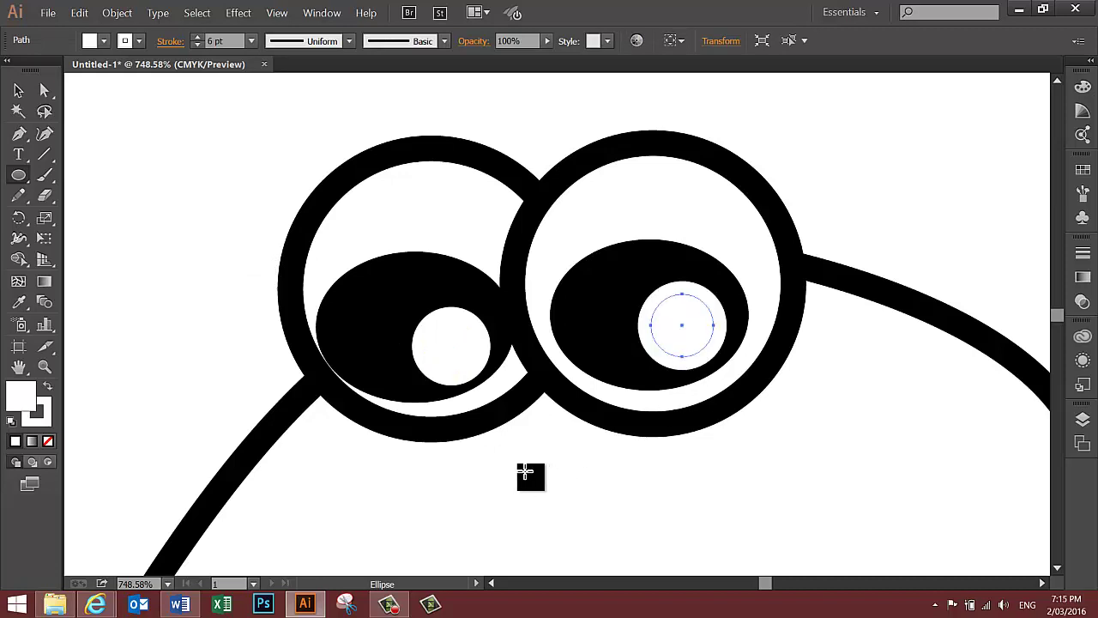
Fit the whole artboard in the window with Ctrl+0 and deselect the highlight circle
{"action": "key", "text": "v"}
{"action": "key", "text": "ctrl+0"}
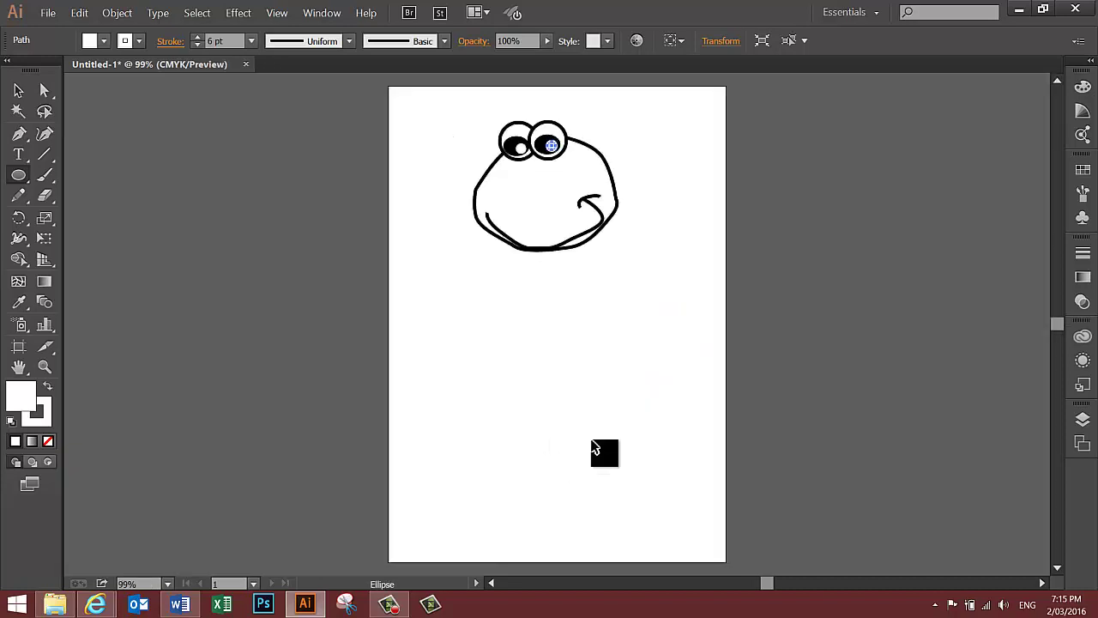
{"action": "left_click", "coordinate": [595, 448]}
{"action": "key", "text": "l"}
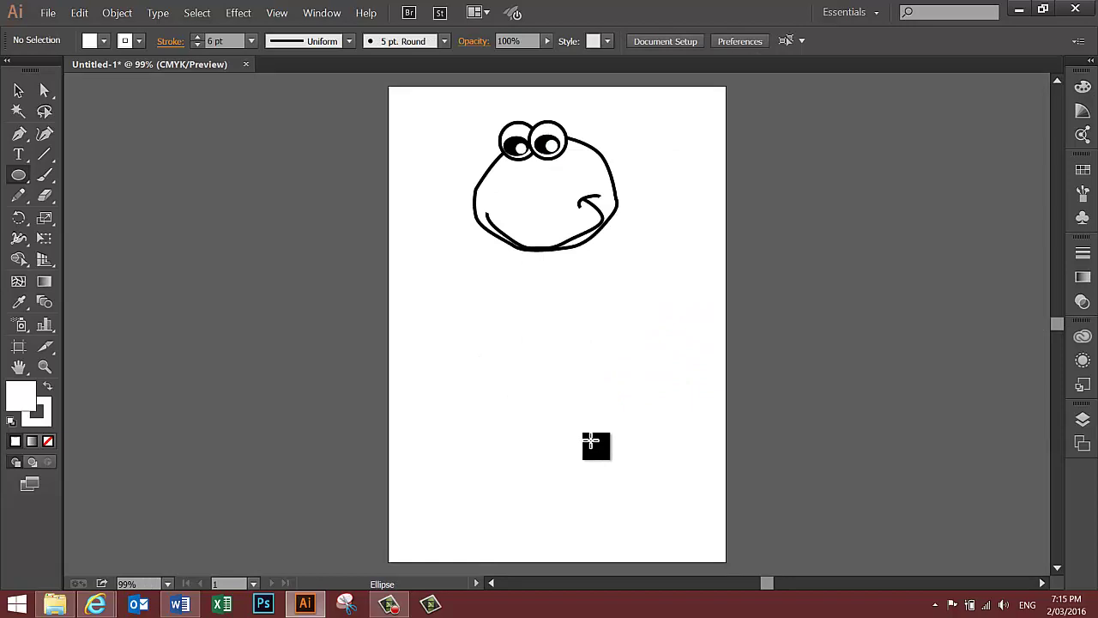